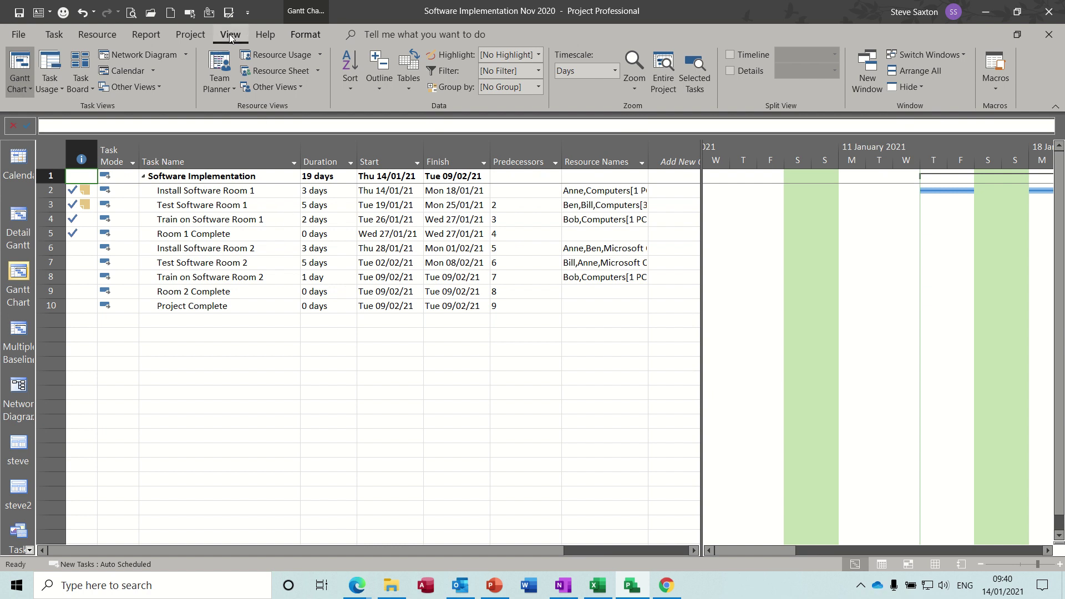
- Show the Timeline pane above the task table, make it taller, then hide it again
click(730, 54)
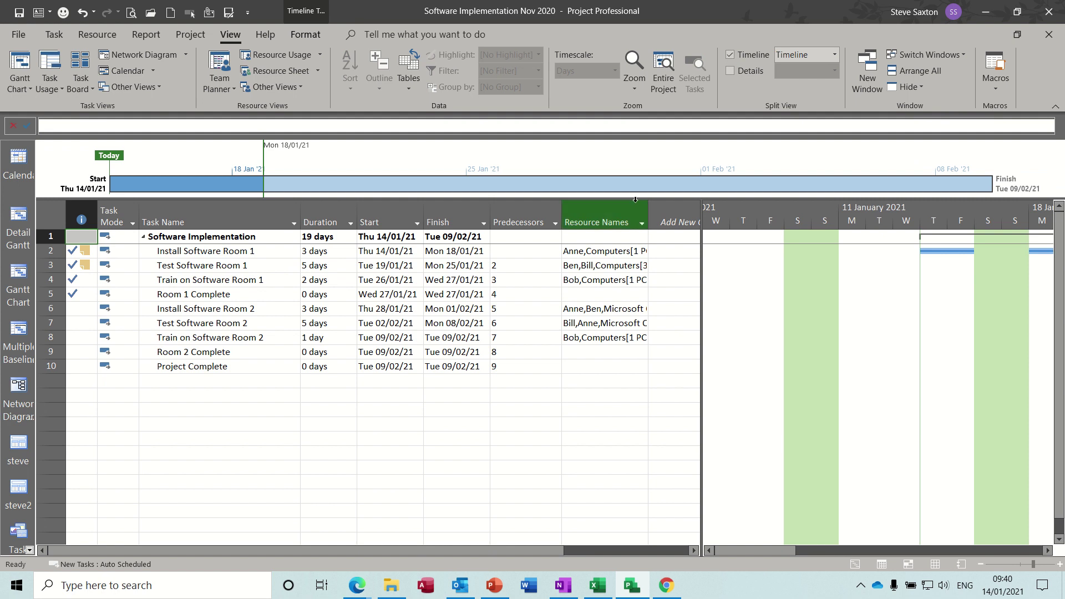
drag(643, 244, 662, 230)
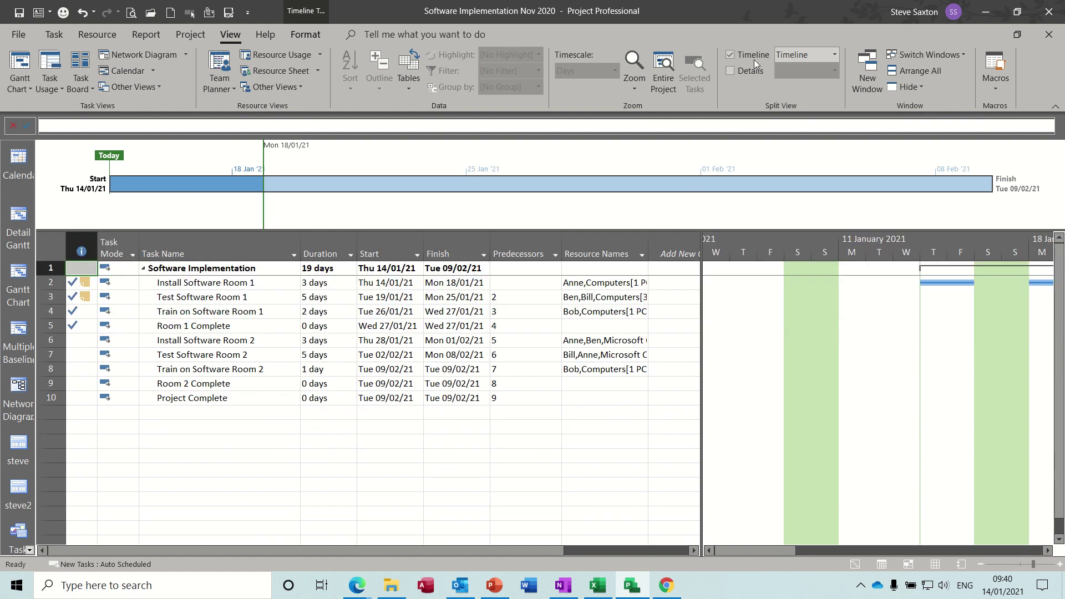
click(730, 55)
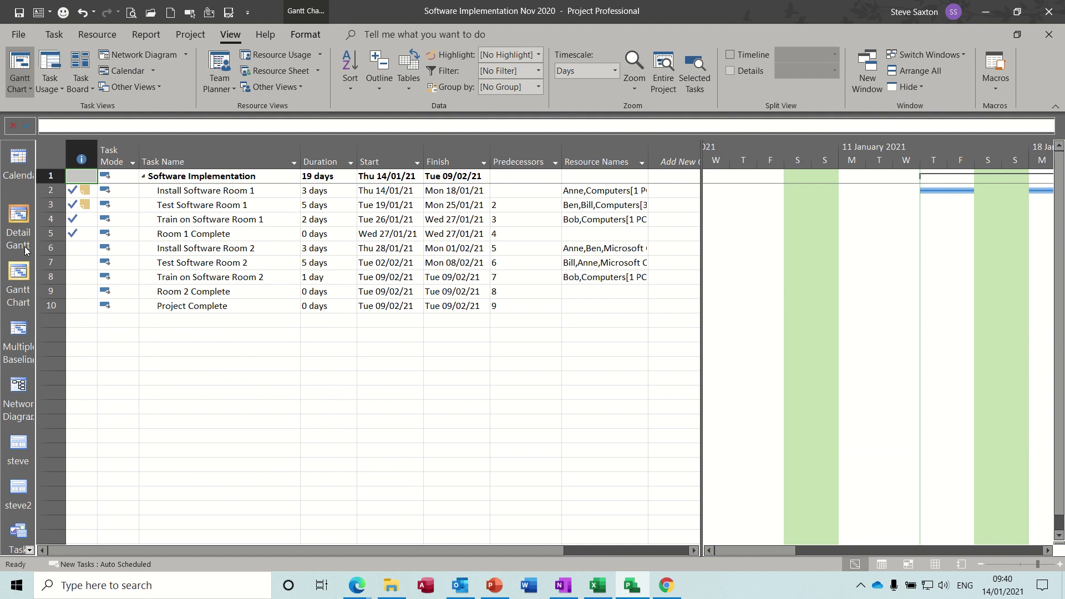
- Scroll down the View Bar and open the Timeline view spanning 14/01/21 to 09/02/21
click(29, 550)
click(29, 550)
click(29, 550)
click(30, 550)
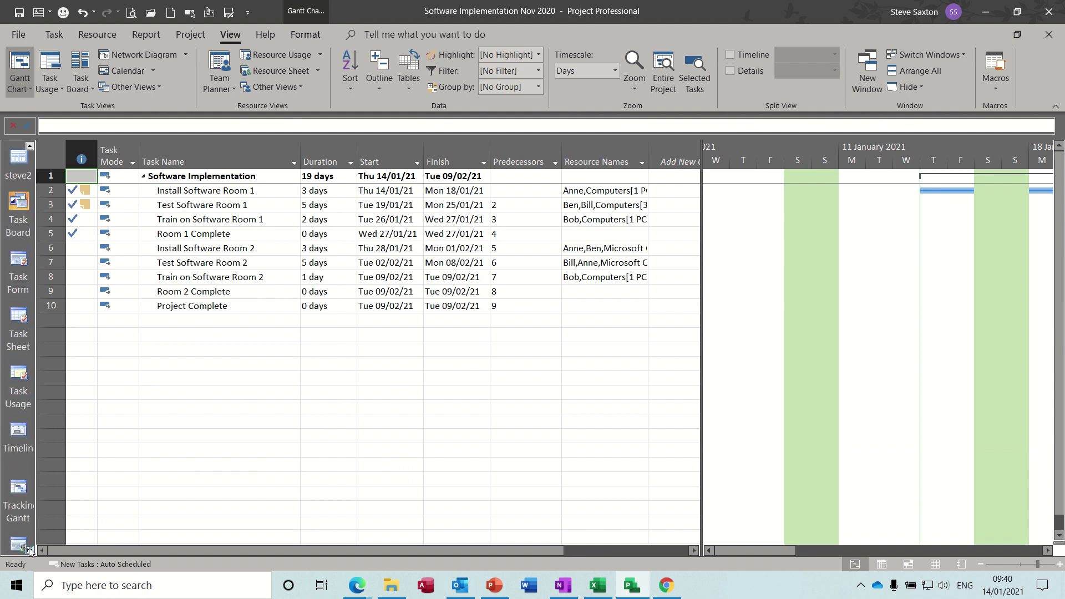
click(18, 433)
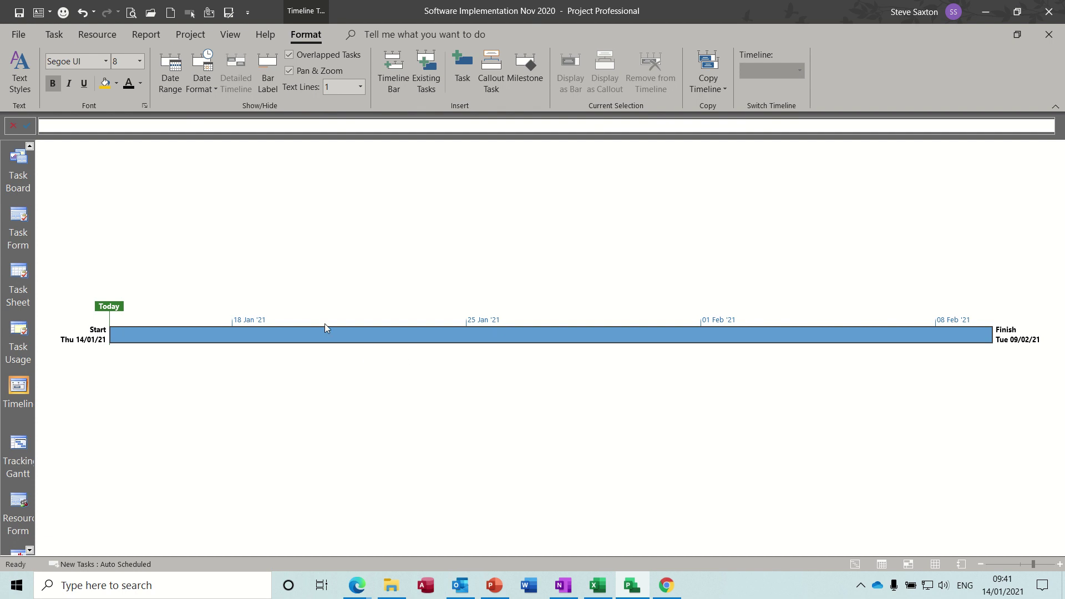
- Label the first timeline bar 'Main' and add a second, unlabelled timeline bar below it
click(268, 72)
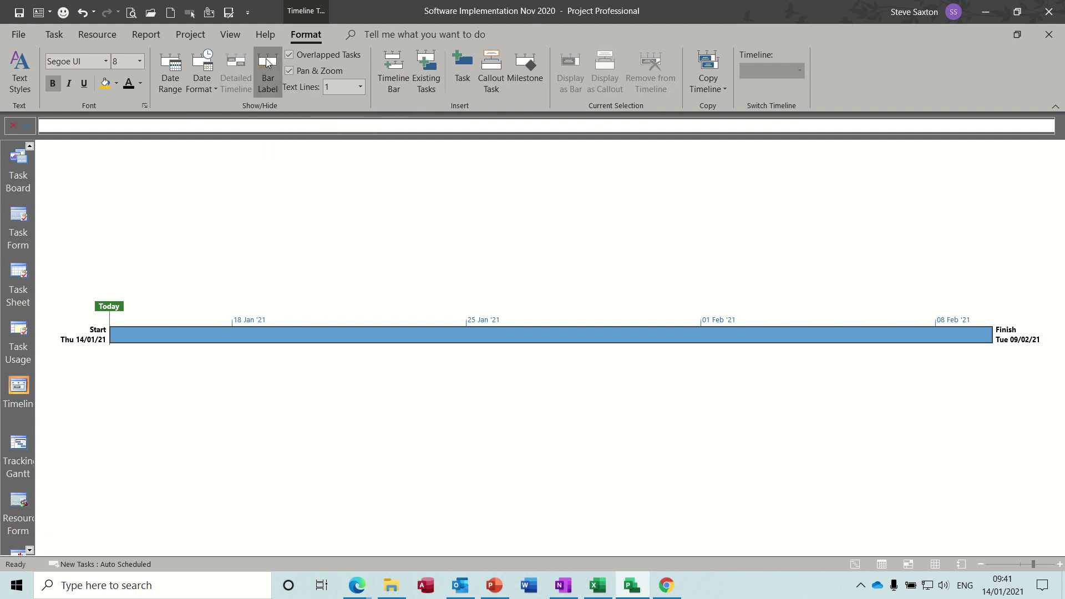
text(Main)
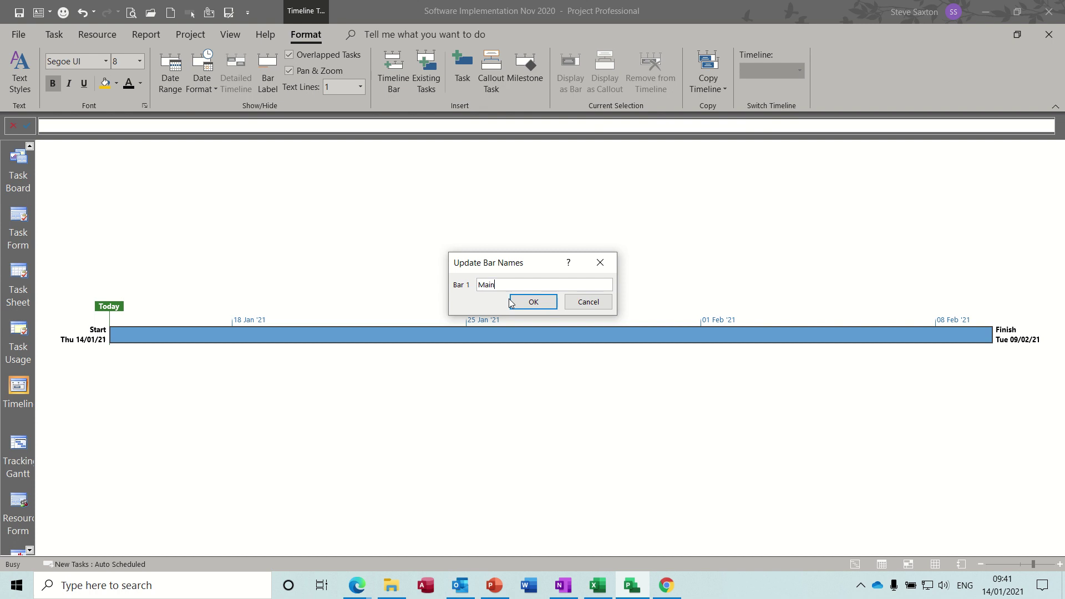
click(527, 303)
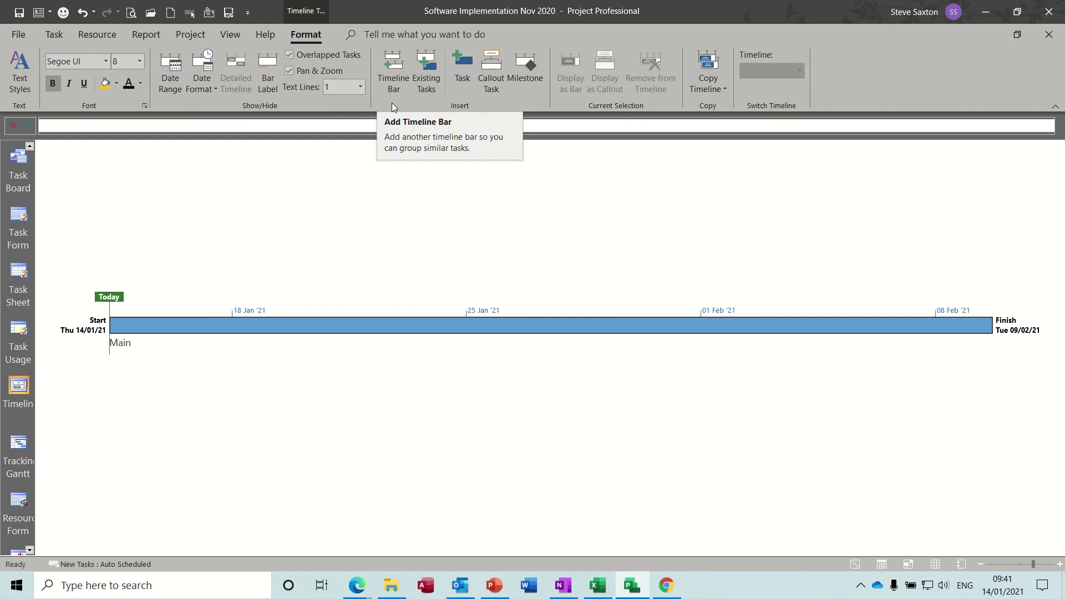
click(393, 69)
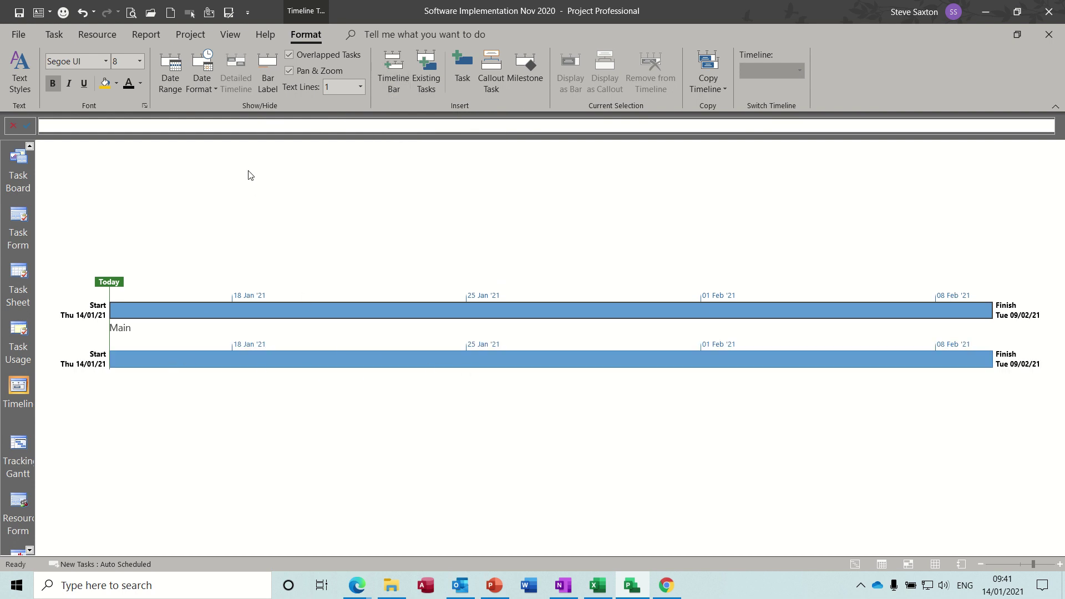
- Give the Main bar a custom date range of 25/01/2021 to 05/02/2021
click(169, 63)
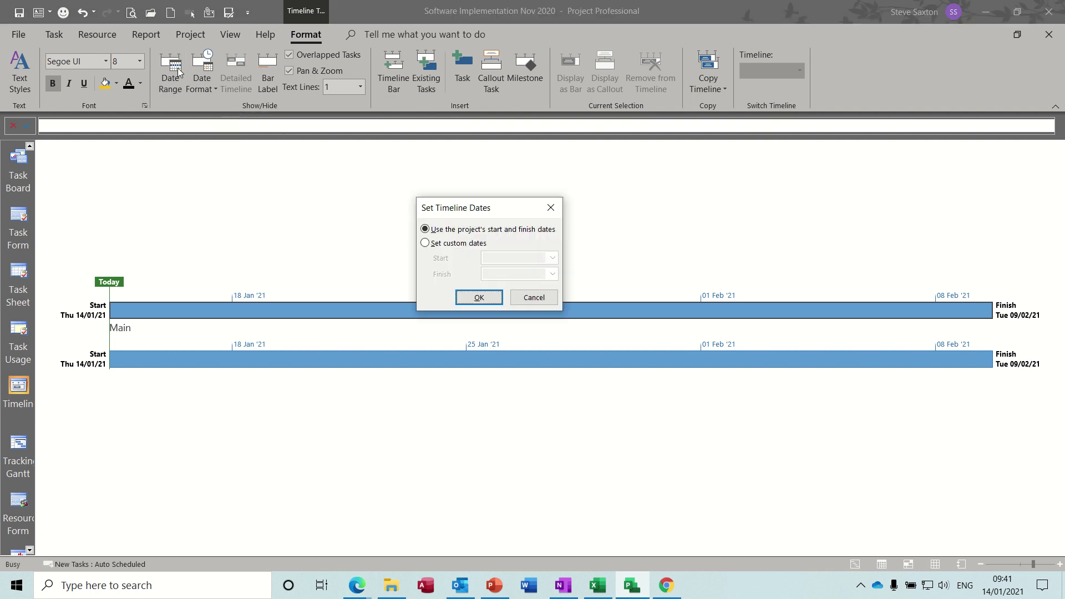
click(425, 245)
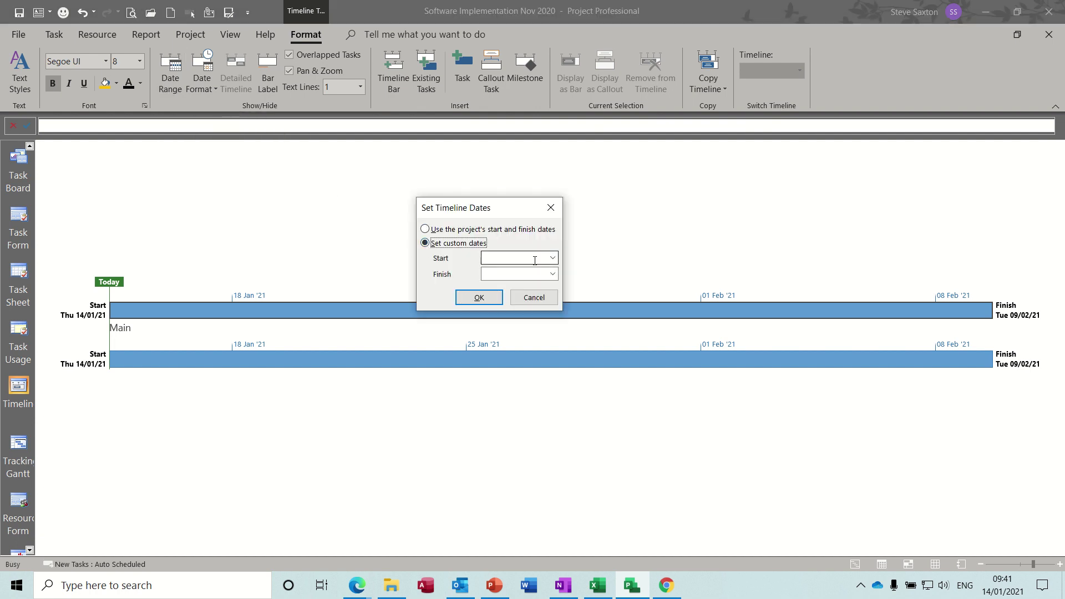
click(552, 258)
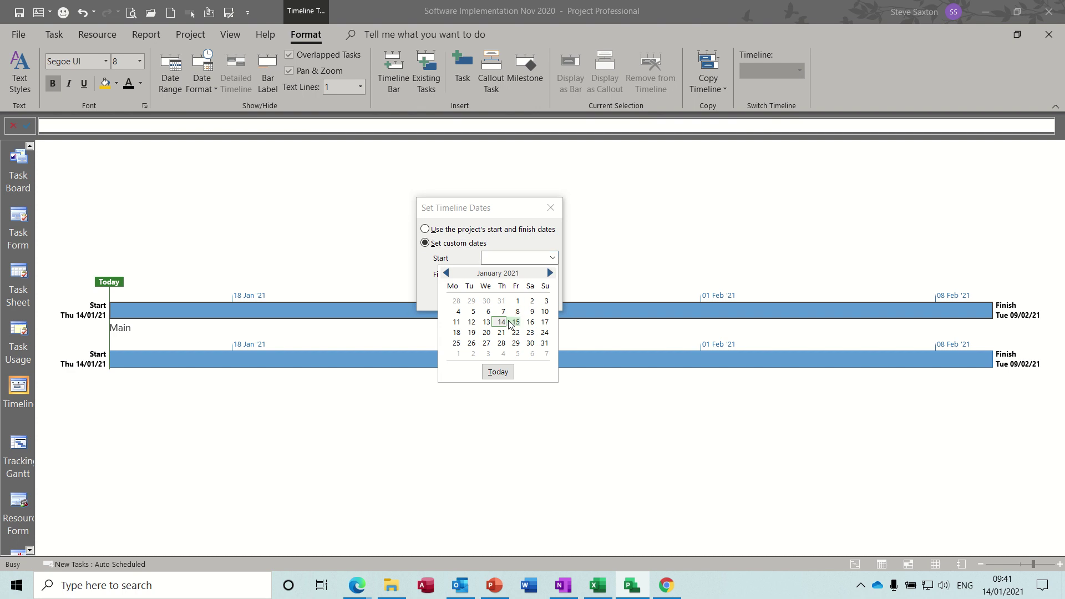
click(457, 342)
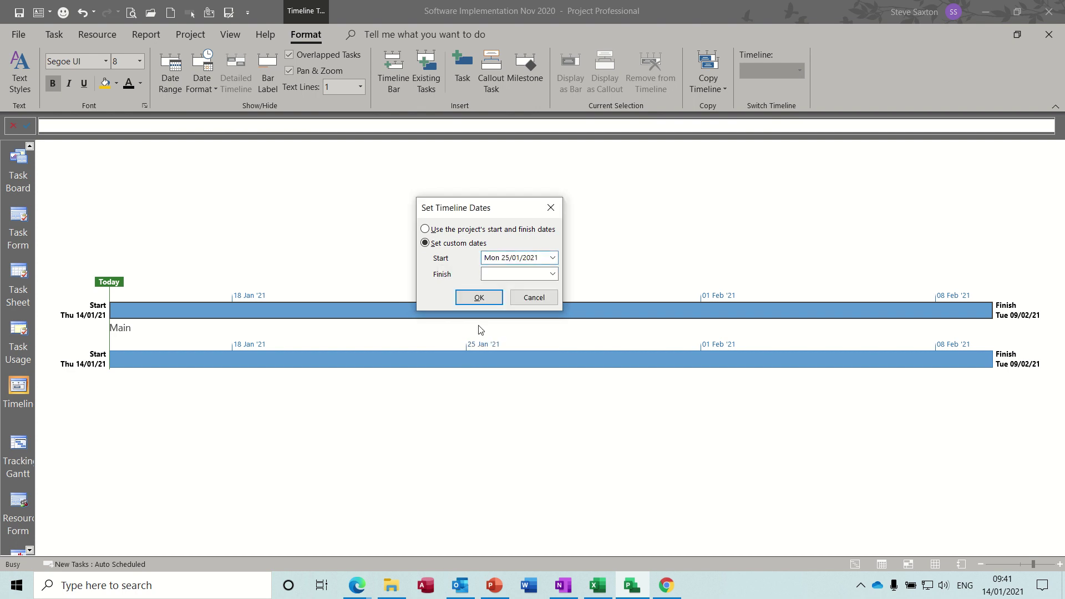
click(553, 274)
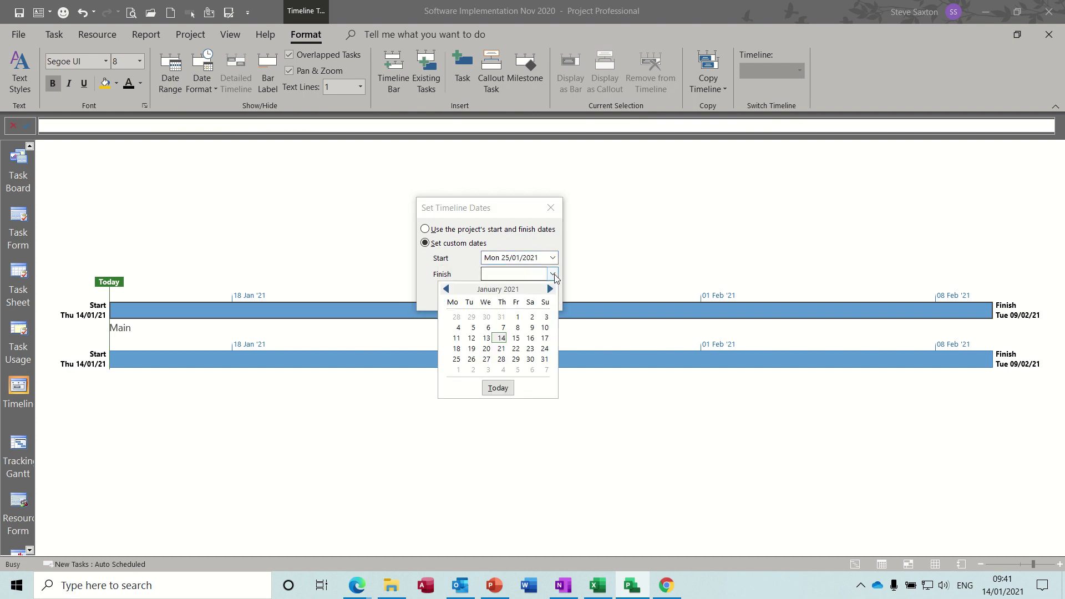
click(515, 368)
click(481, 300)
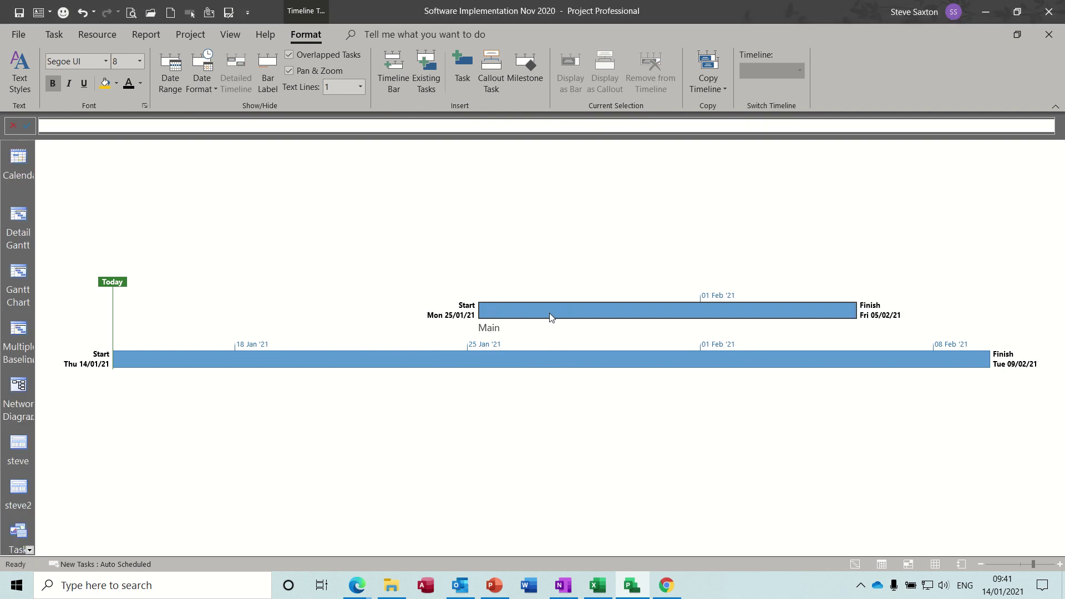
- Undo the Main bar change and give the second bar the custom range 25/01/2021–05/02/2021
key(ctrl+z)
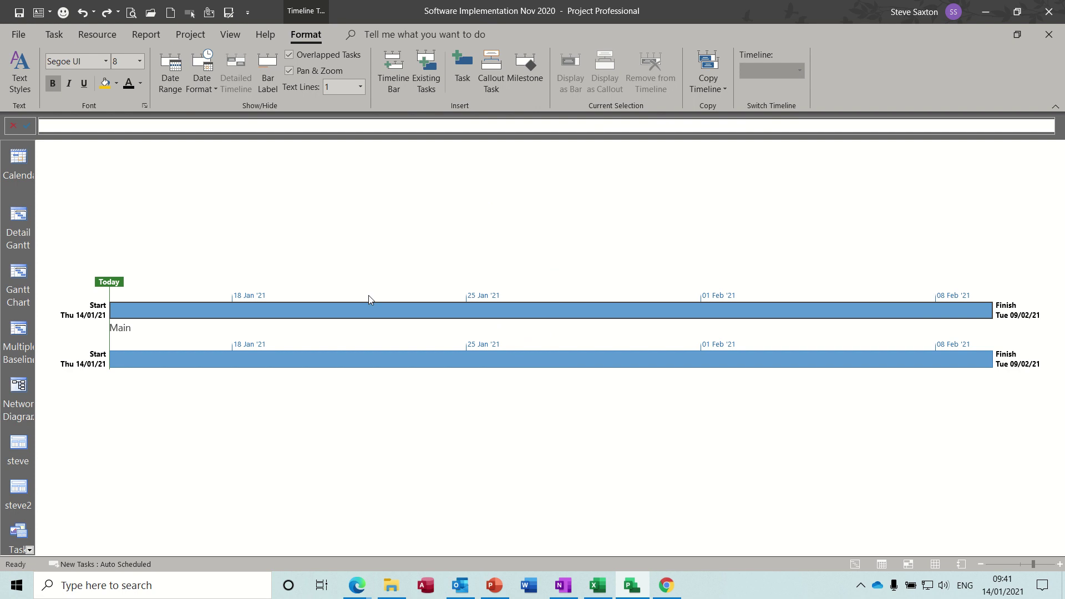
click(354, 360)
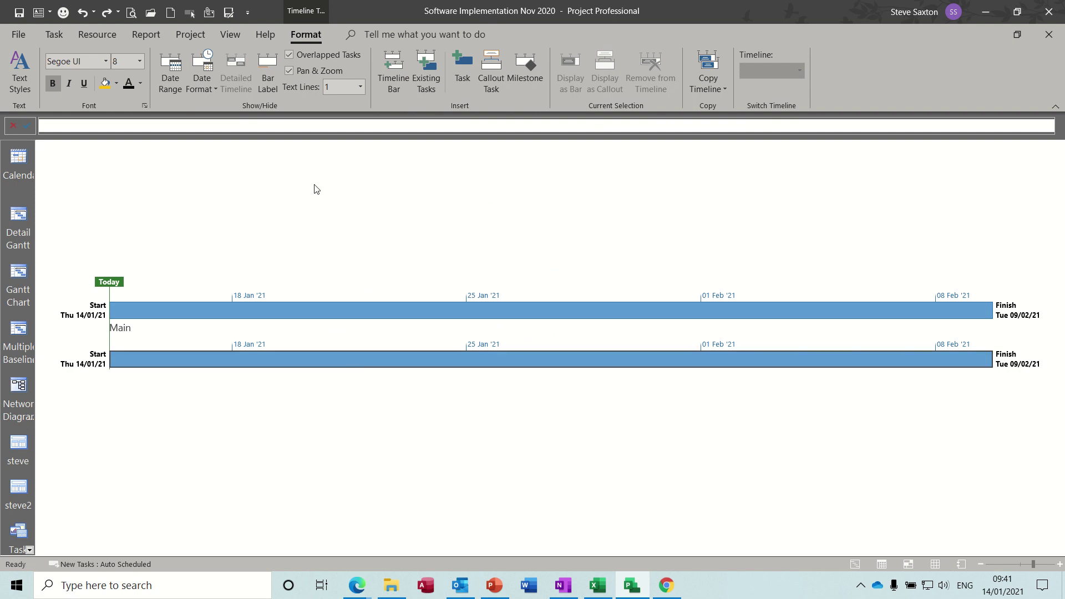
click(173, 76)
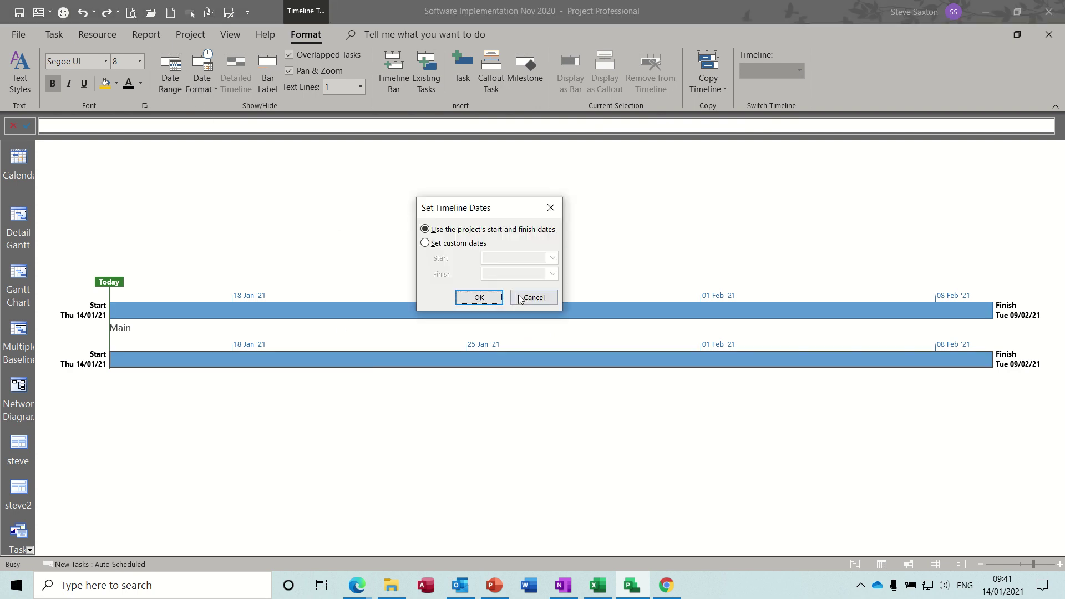
click(467, 244)
click(552, 259)
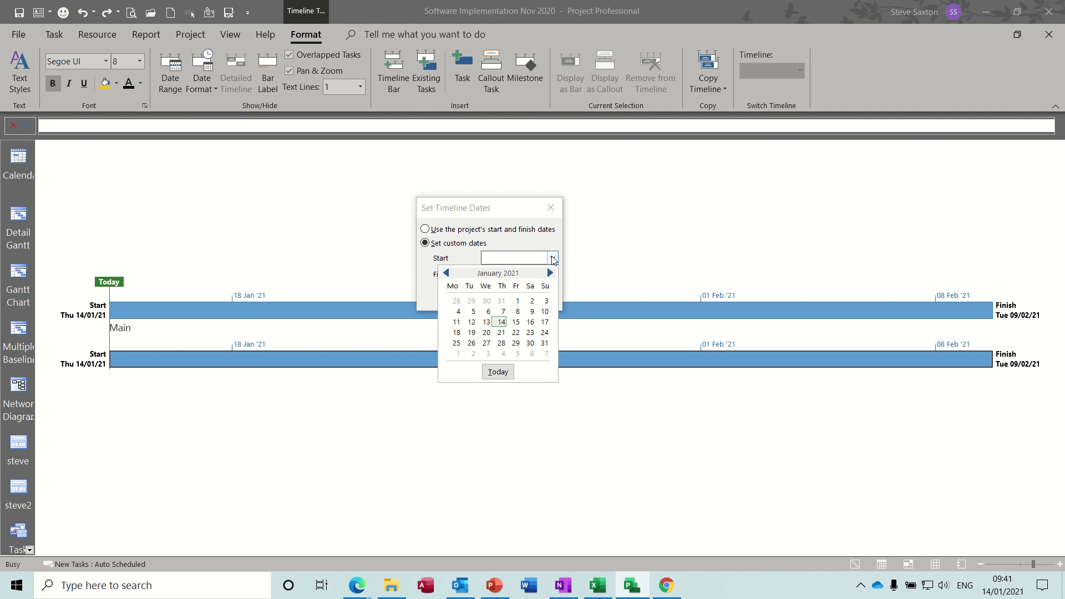
click(456, 343)
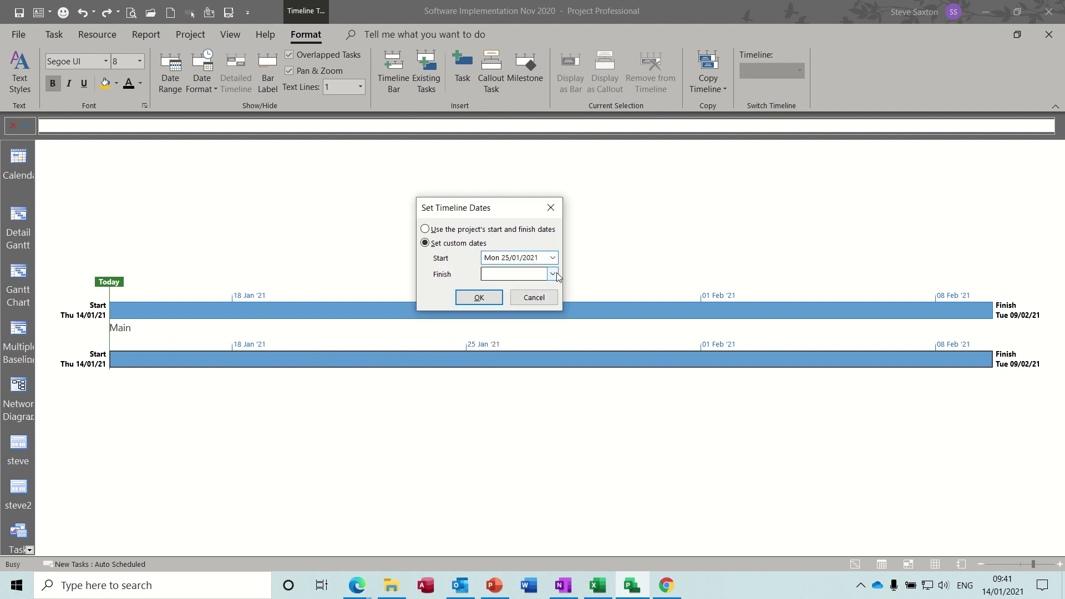
click(556, 274)
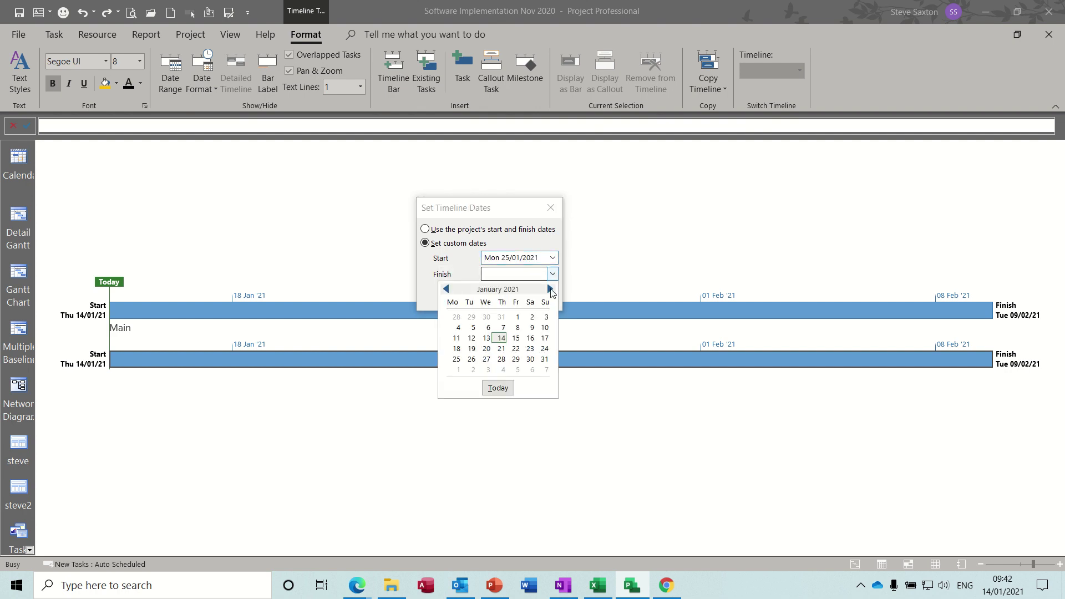
click(519, 371)
click(473, 297)
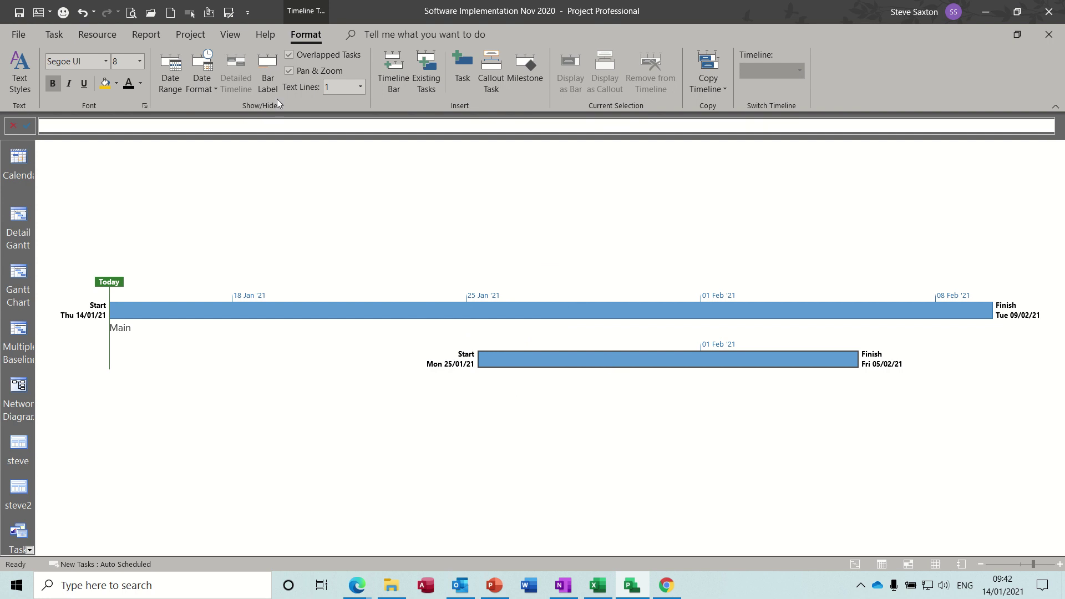
- Name the second timeline bar 'Phase One'
click(268, 76)
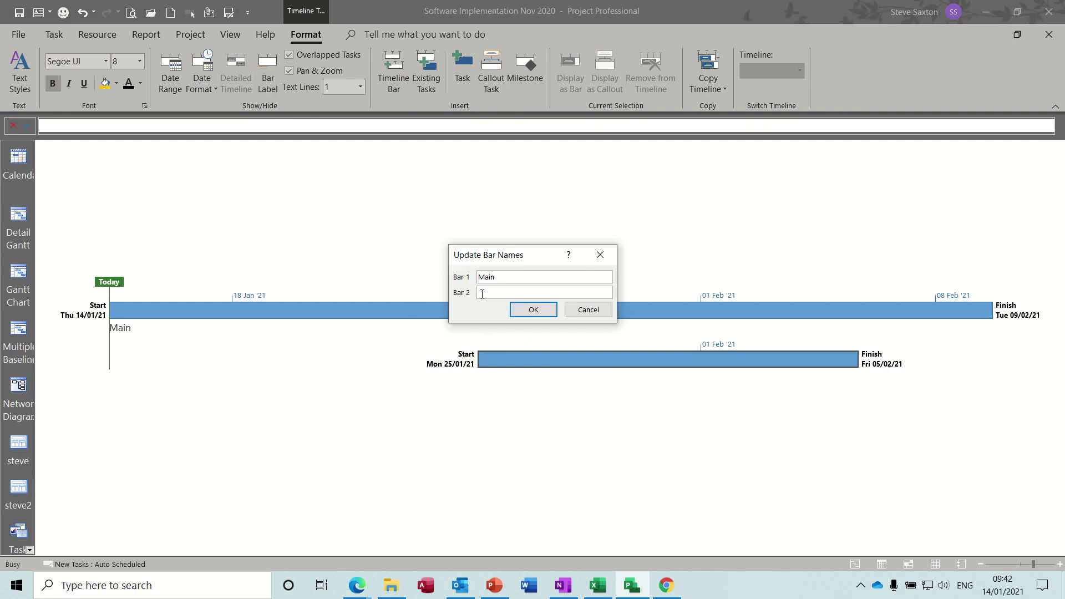
text(Phase One)
click(533, 310)
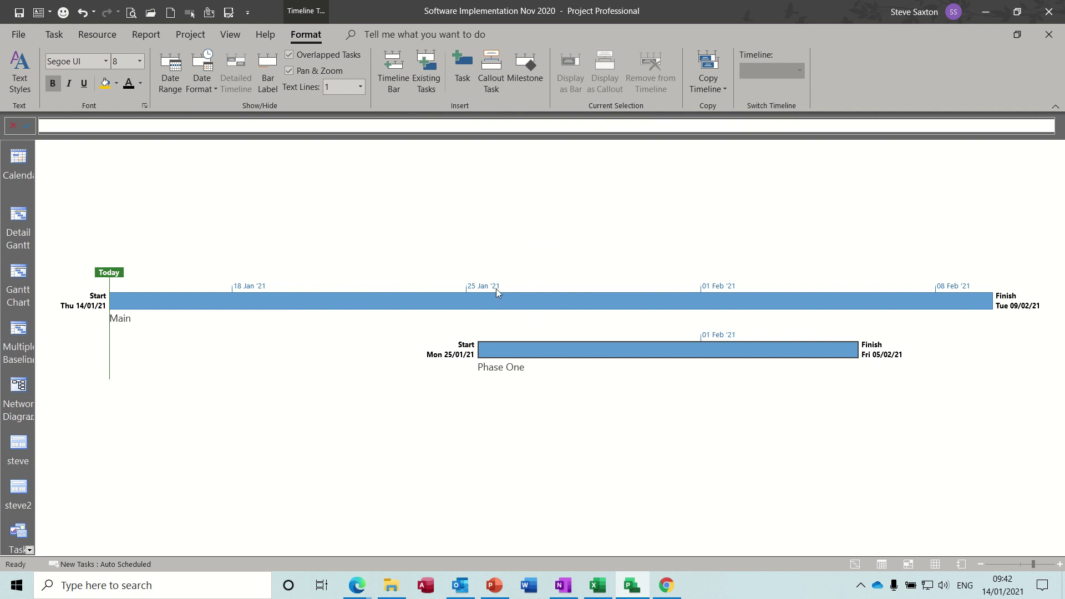
- Add Install Software Room 2 to Phase One and Install Software Room 1 to Main
click(428, 66)
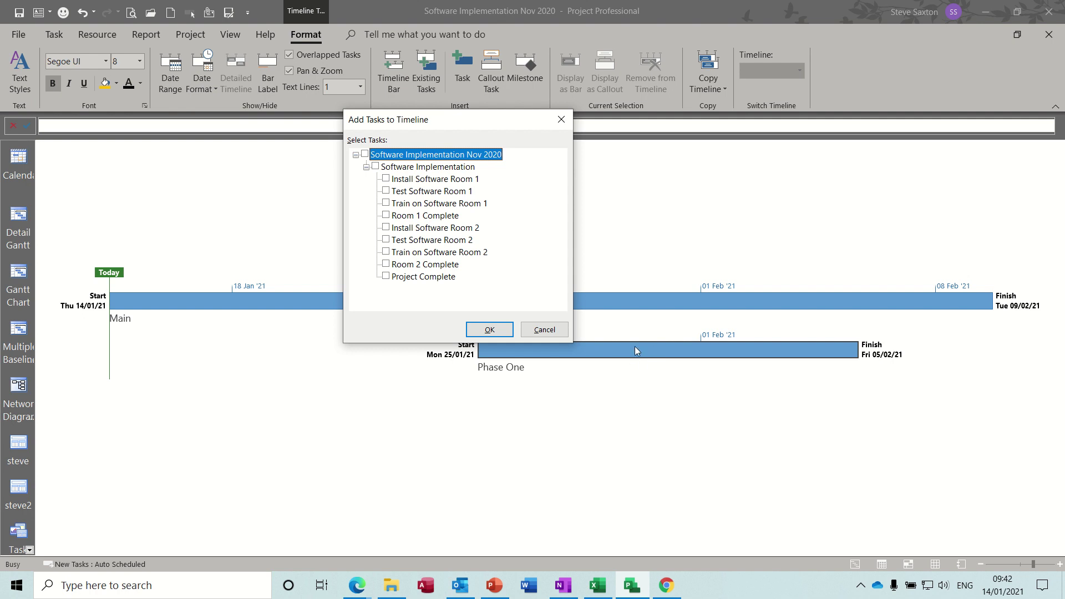
click(387, 229)
click(488, 329)
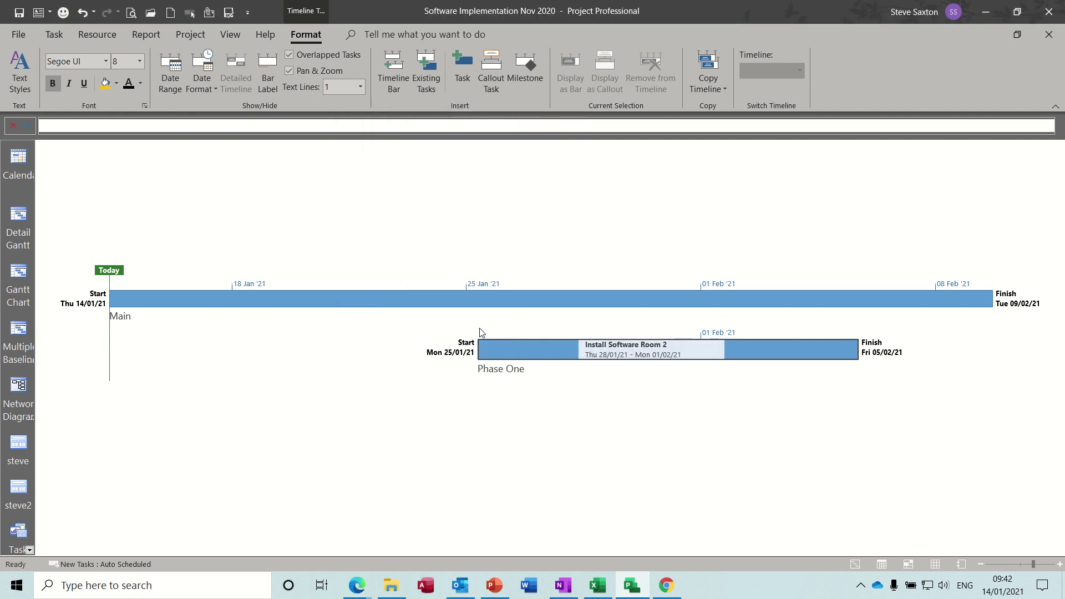
mouse_move(672, 350)
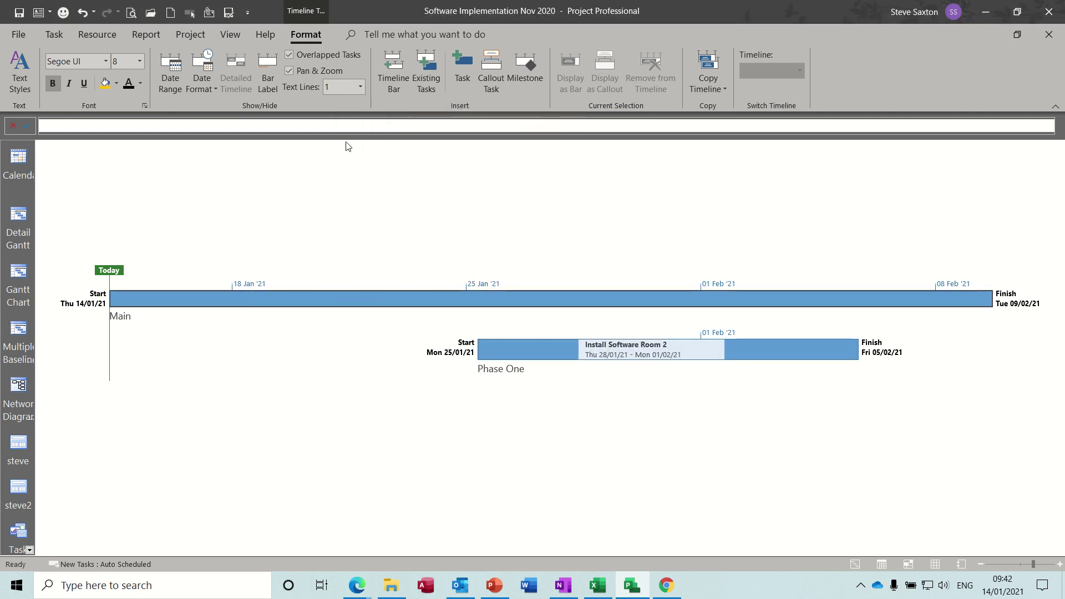
click(426, 77)
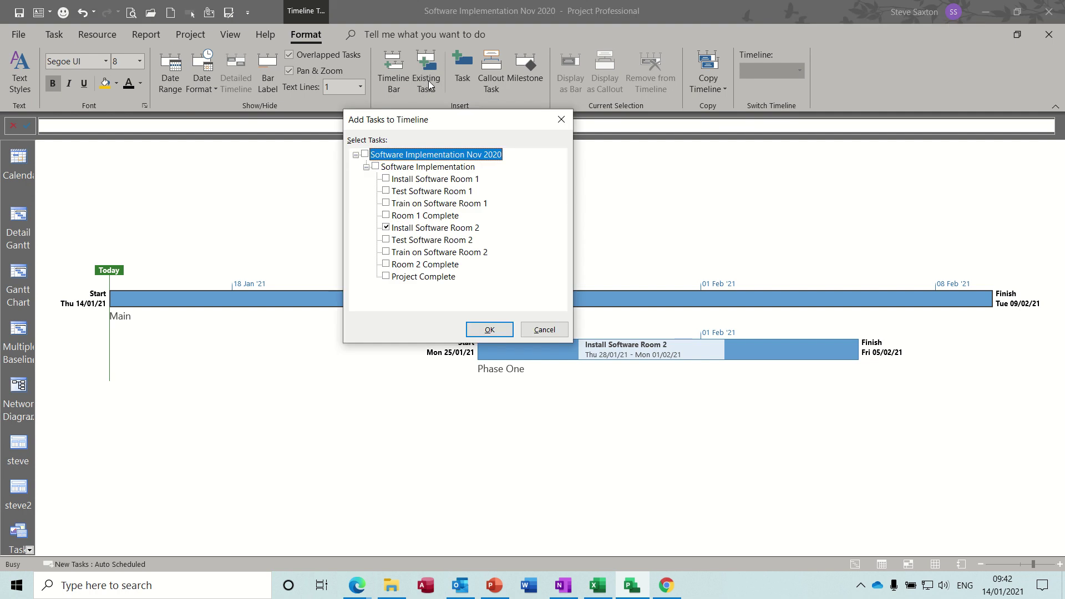
click(386, 179)
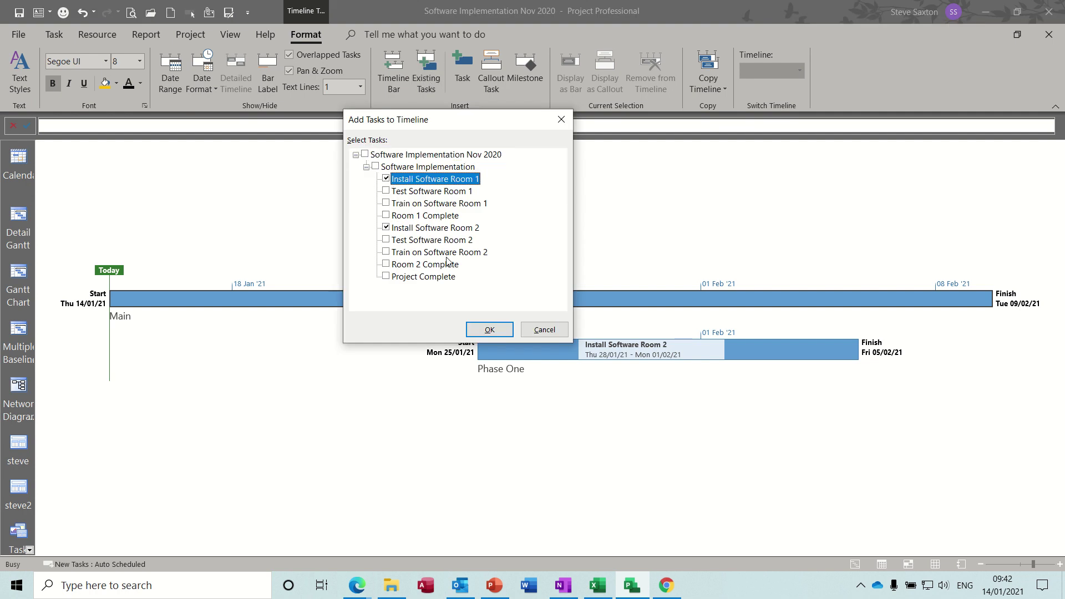
click(478, 331)
mouse_move(231, 305)
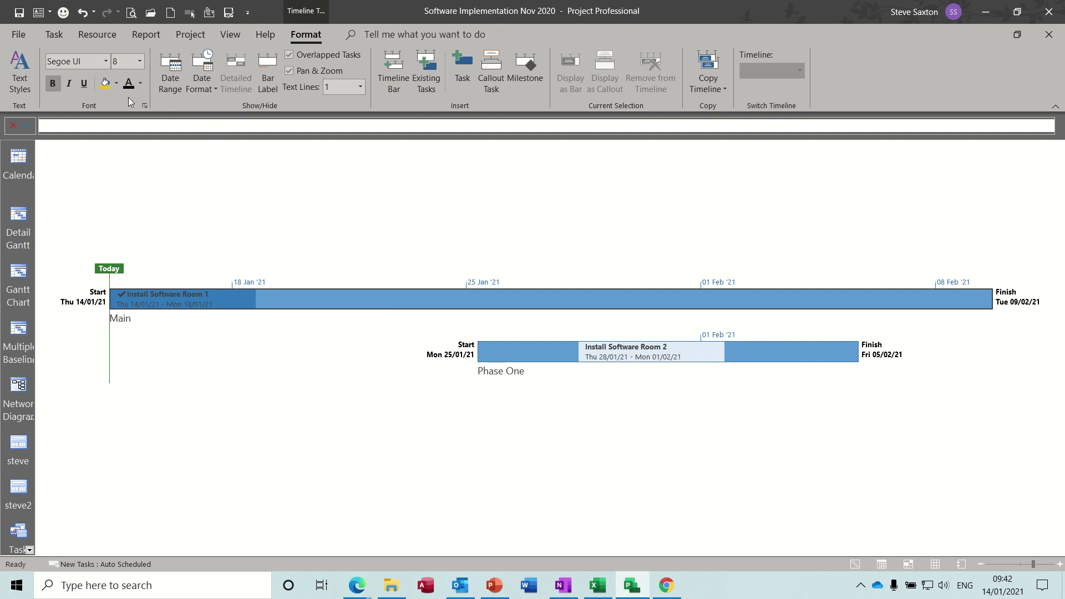
- Give the timeline bars a yellow background and display both Install Software Room tasks as callouts
click(105, 83)
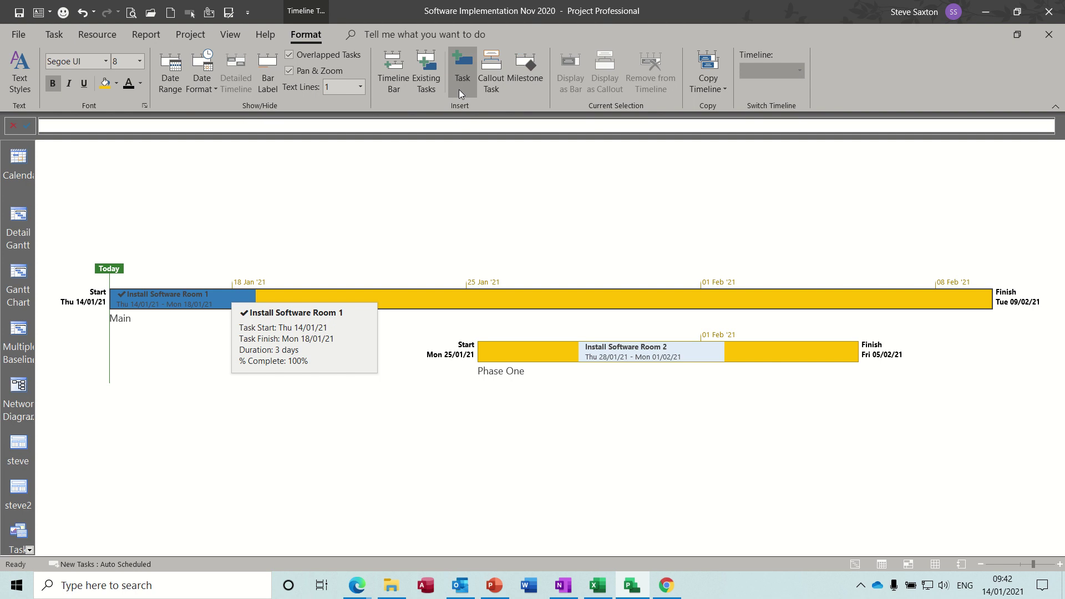
right_click(223, 298)
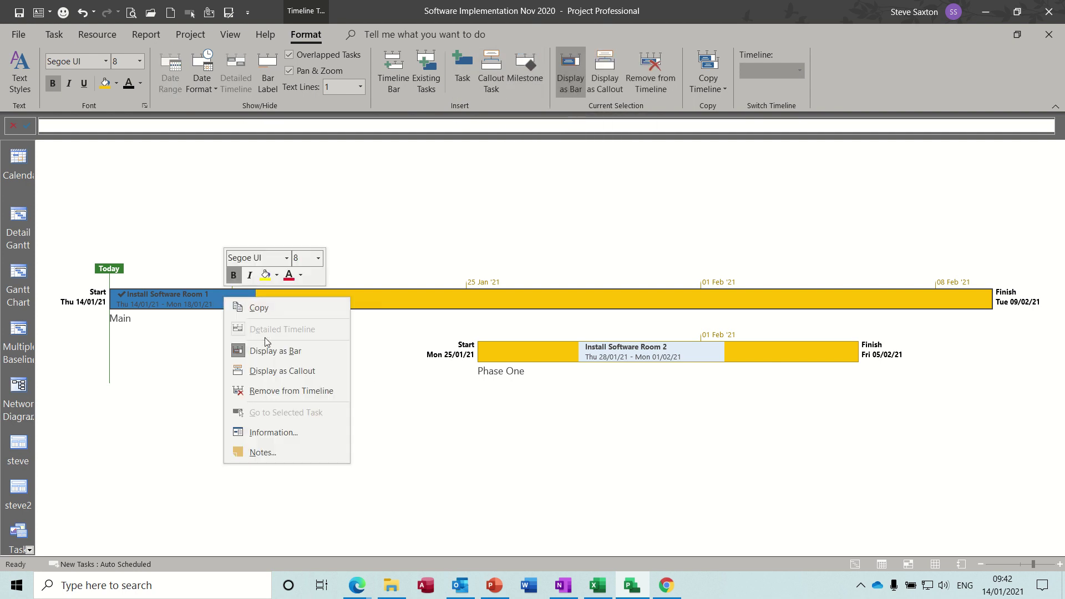
click(283, 371)
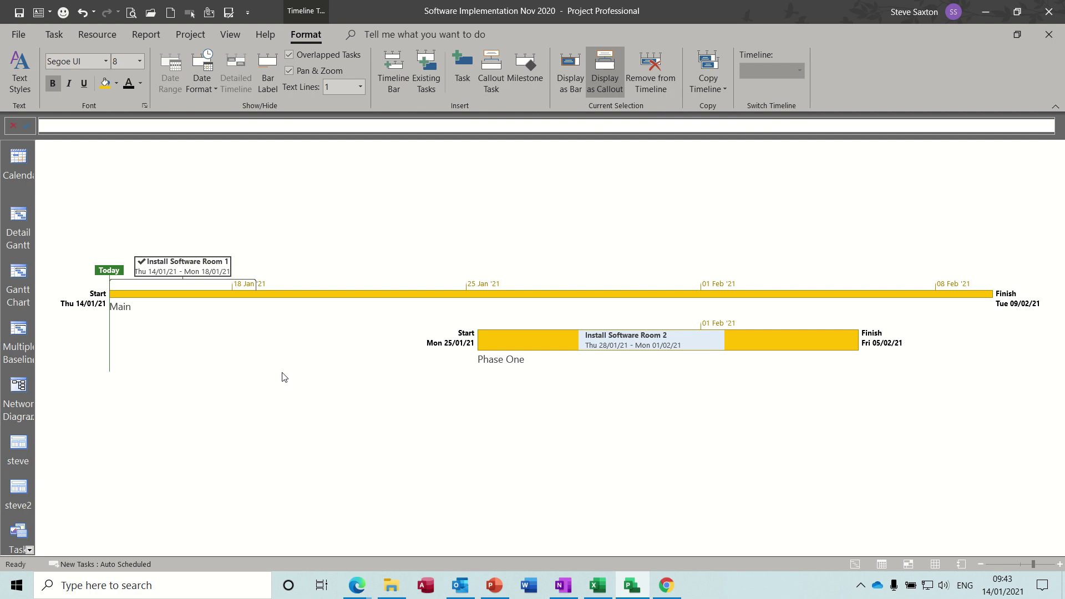
right_click(640, 341)
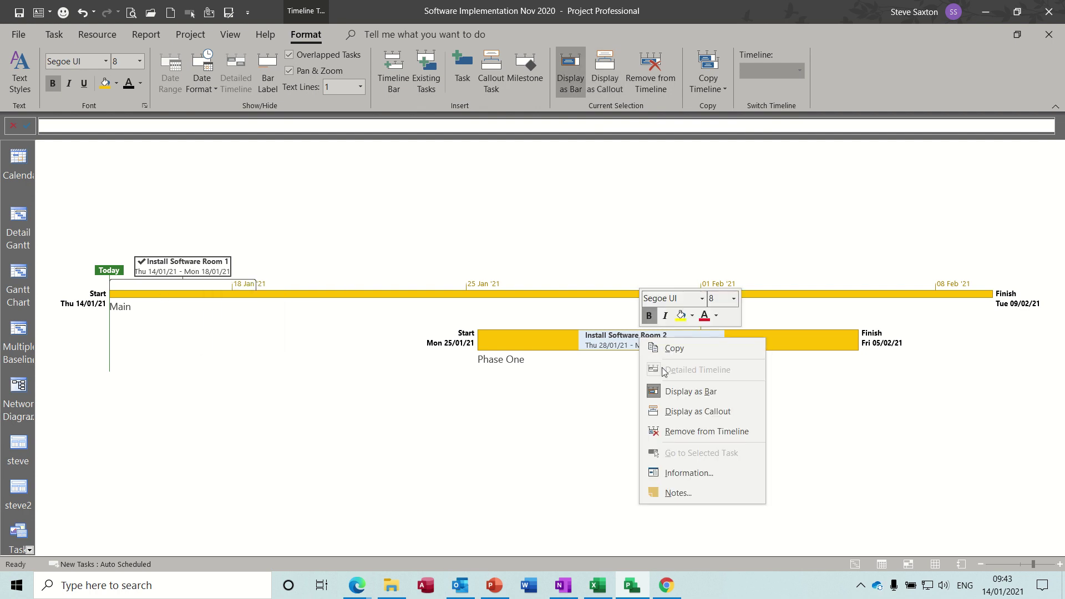
click(669, 413)
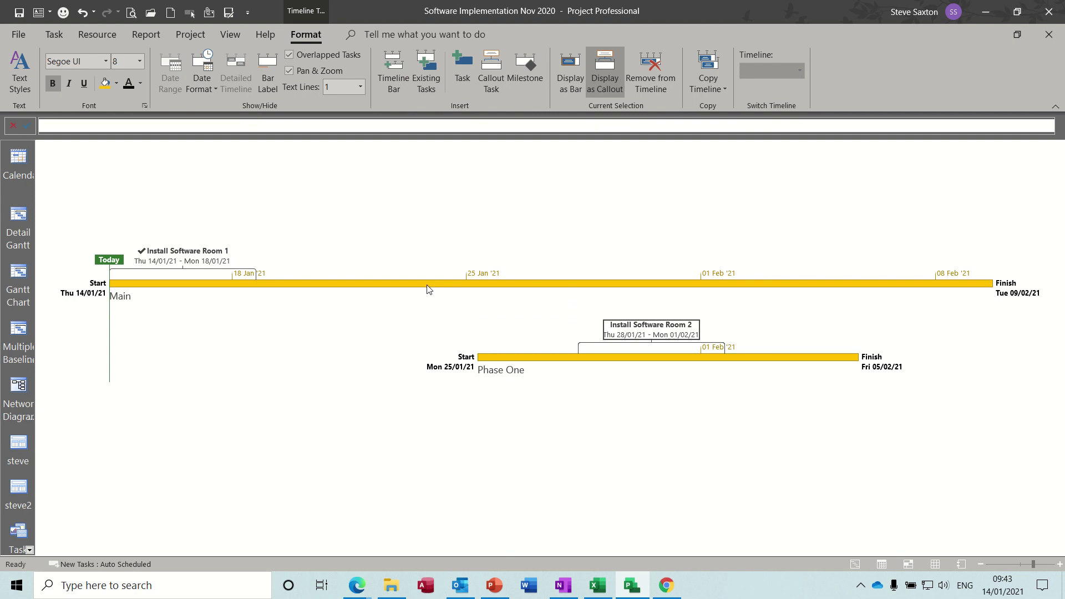
- Make both callouts' text red and the bar's Start/Finish labels light green
click(141, 84)
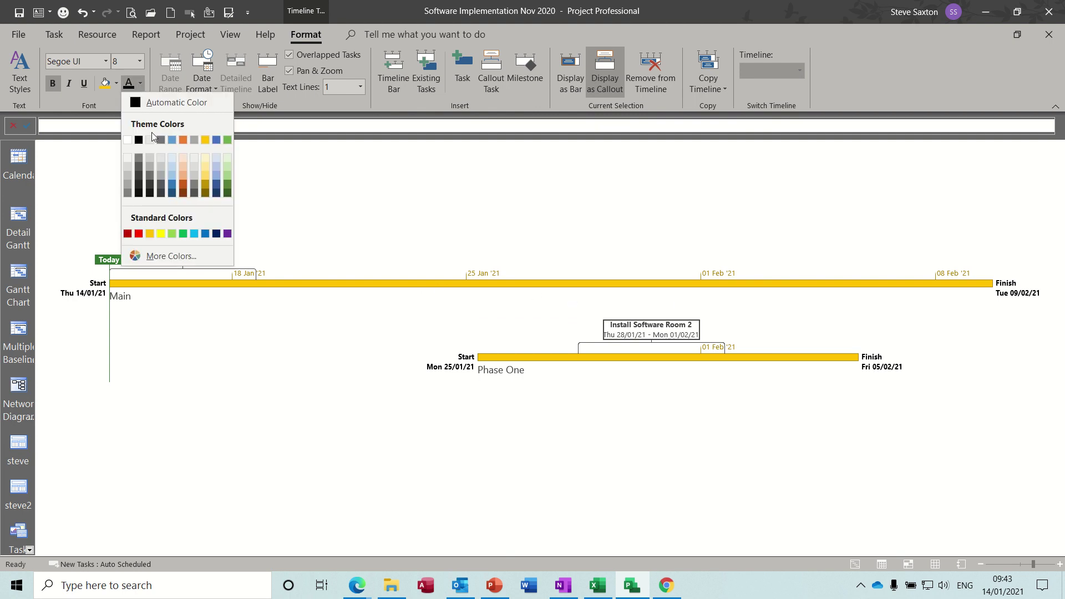
click(139, 233)
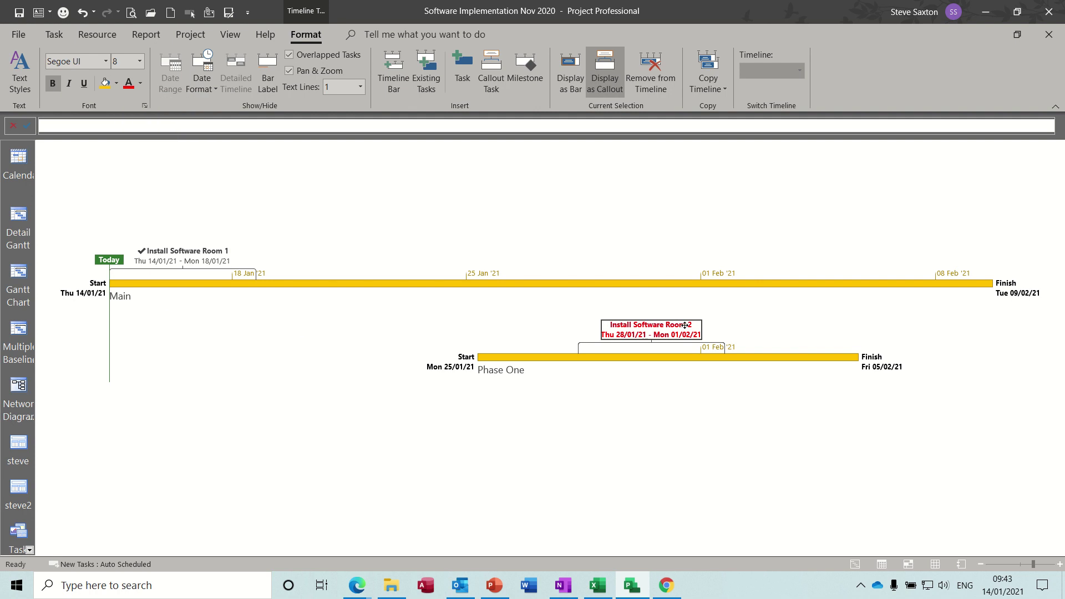
click(209, 255)
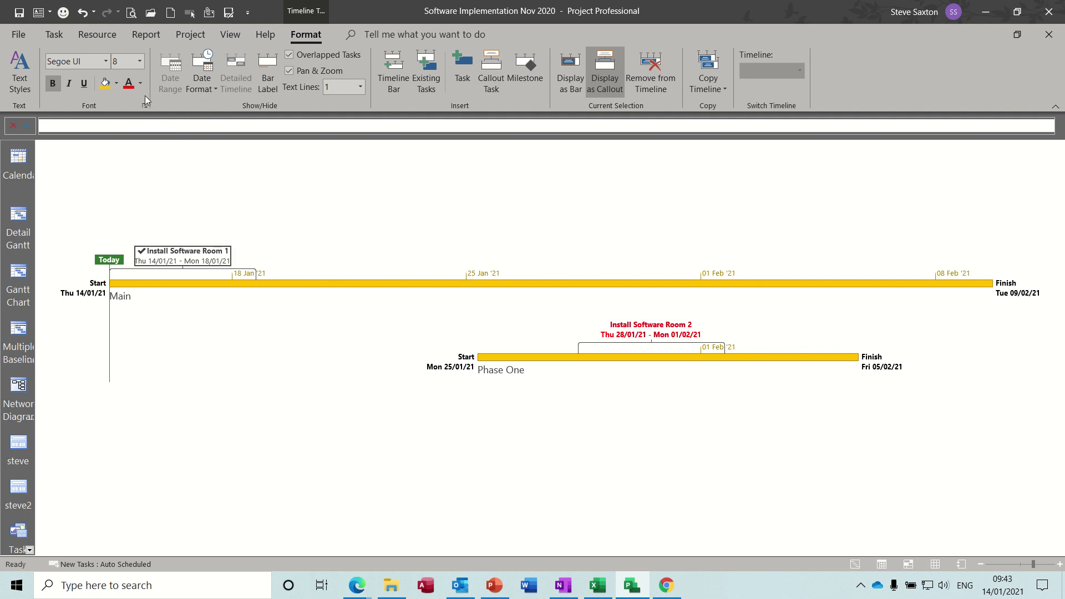
click(129, 85)
click(293, 282)
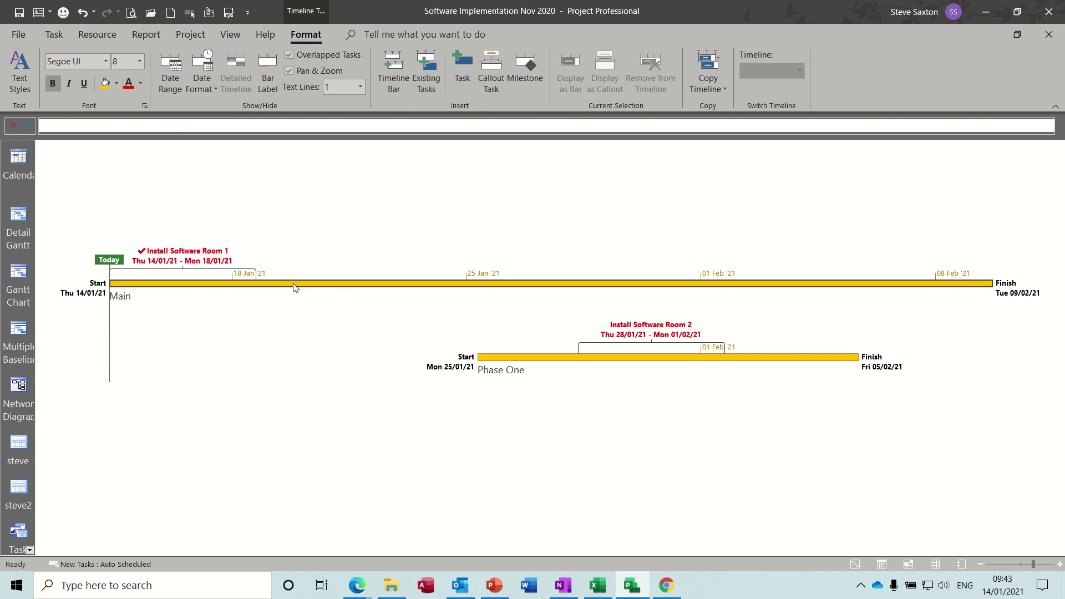
click(140, 86)
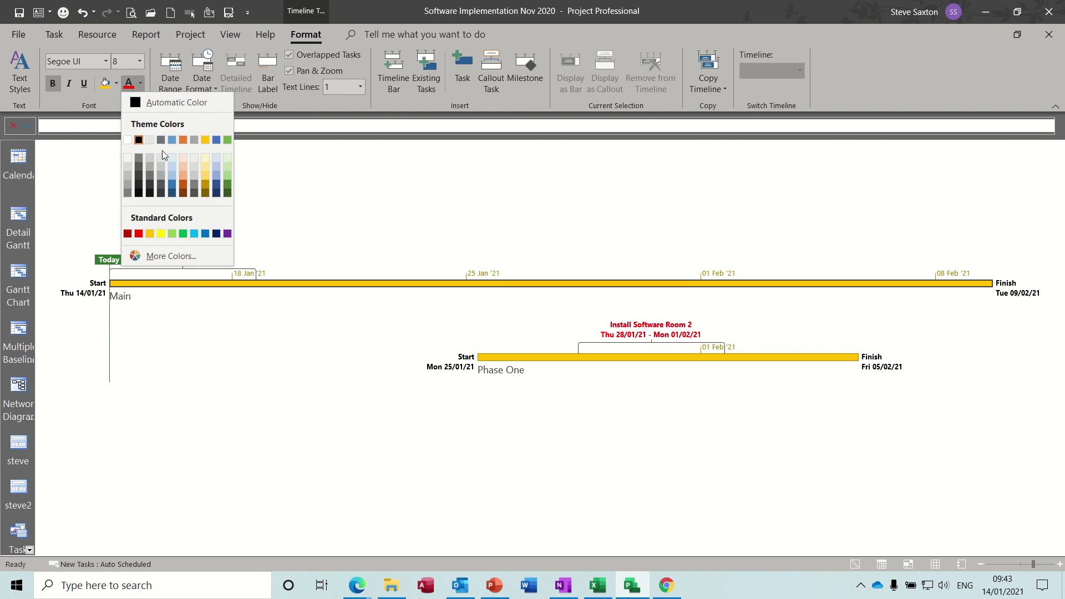
click(228, 176)
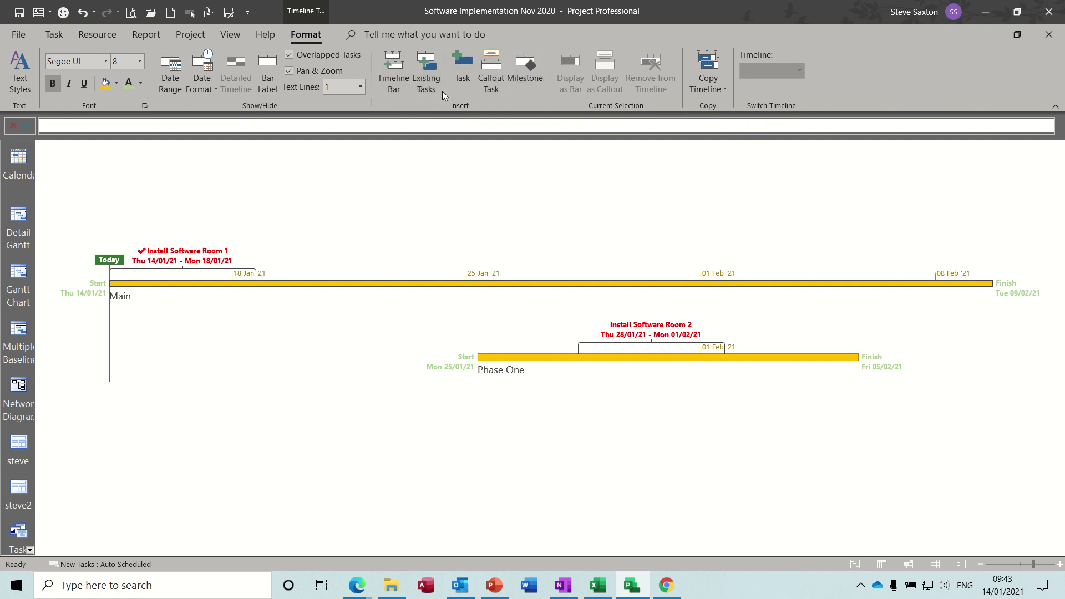
- Cancel a first new-task attempt, then switch to Gantt Chart and back to Timeline
click(464, 66)
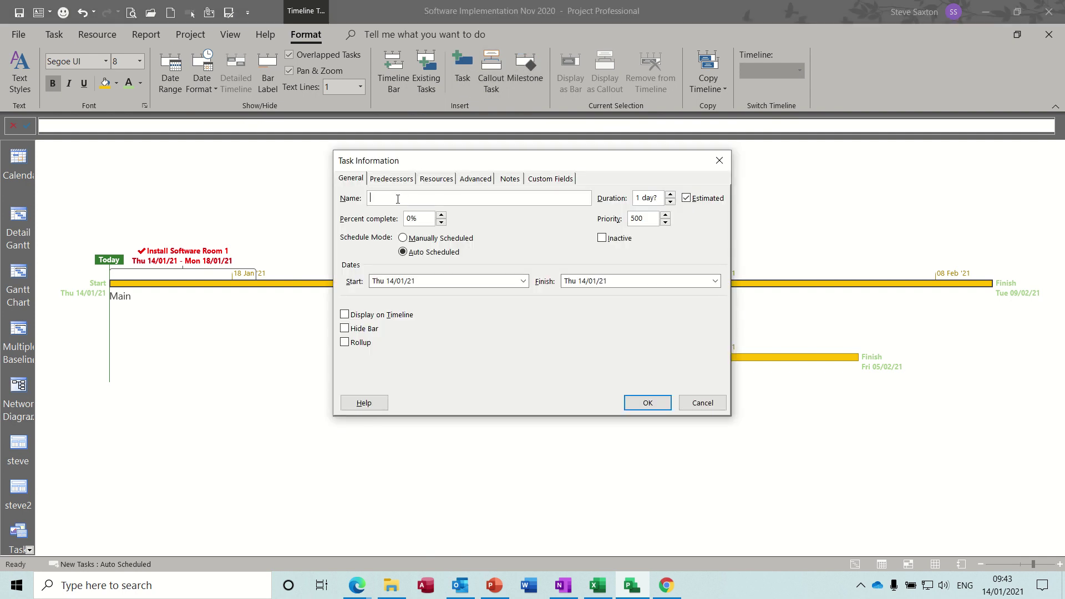
click(719, 162)
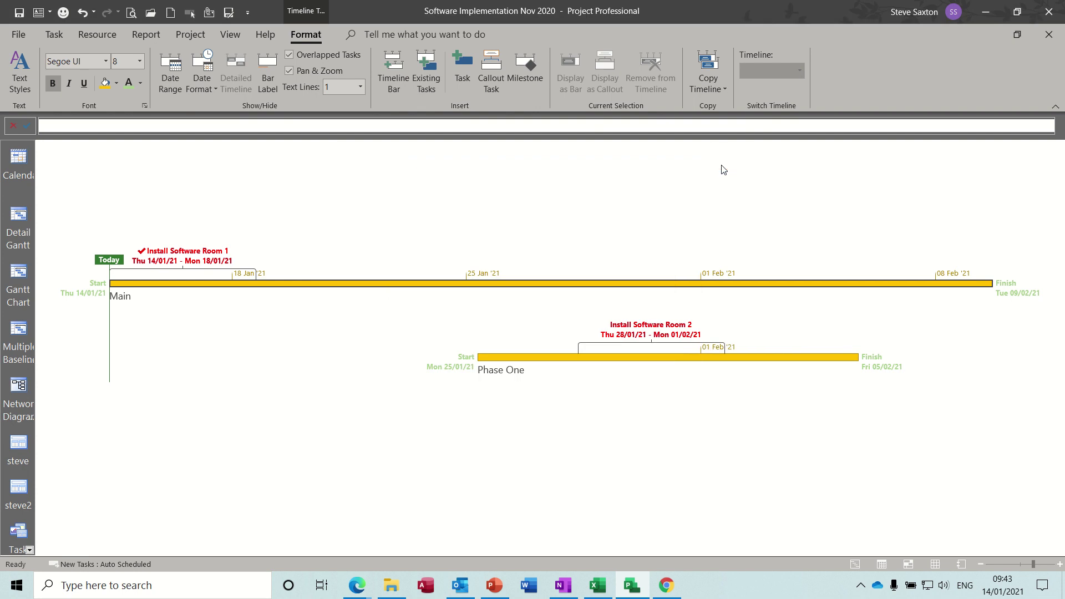
click(18, 280)
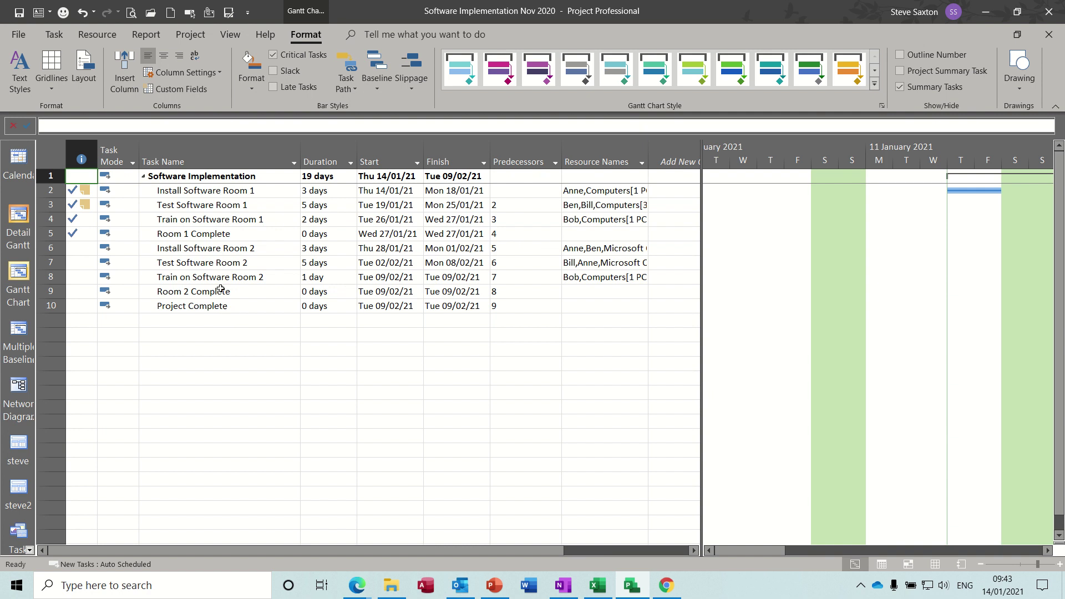
click(30, 550)
scroll(30, 550, down, 4)
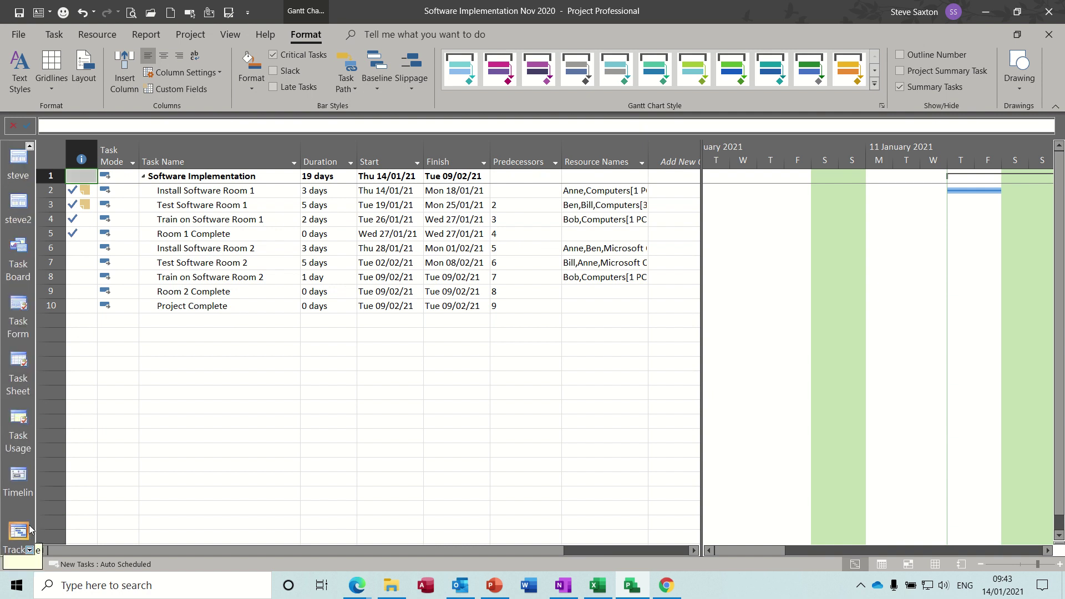
click(19, 477)
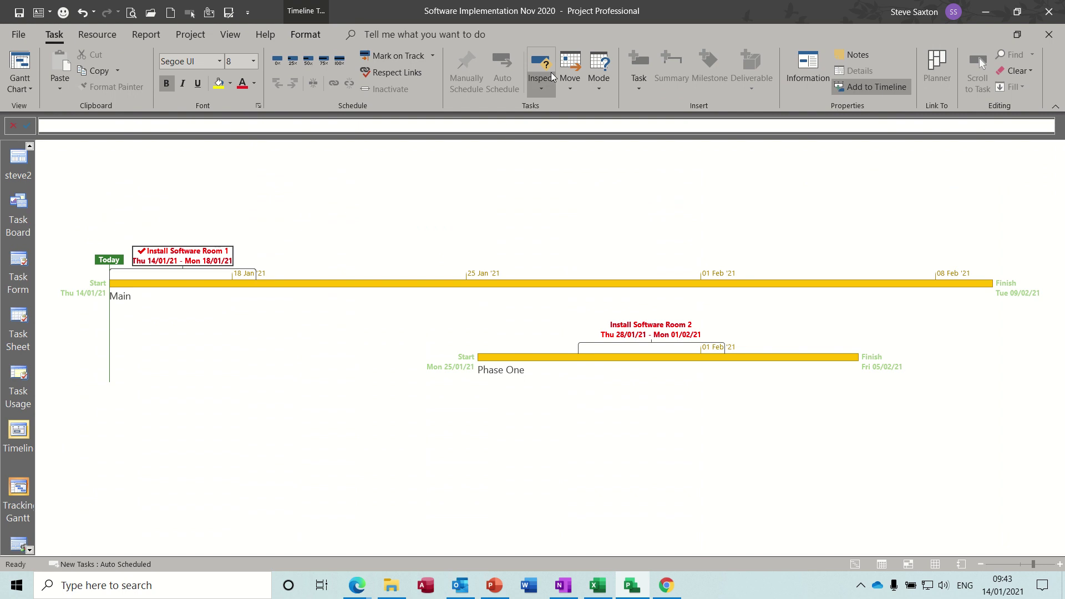
- Insert a one-day task named test on the Main bar, starting Thu 14/01/21
click(317, 37)
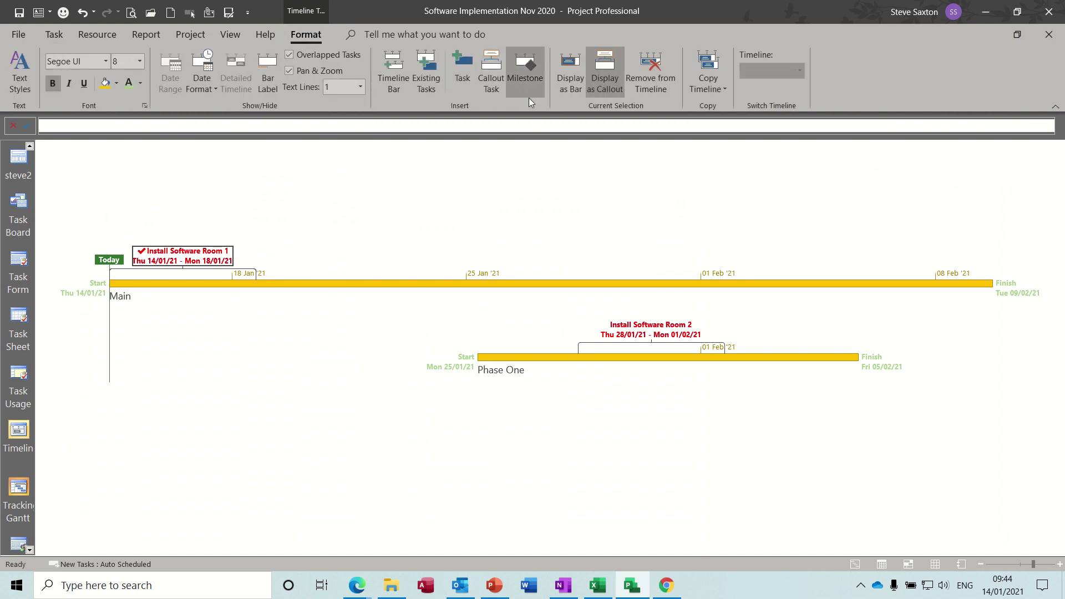
click(464, 69)
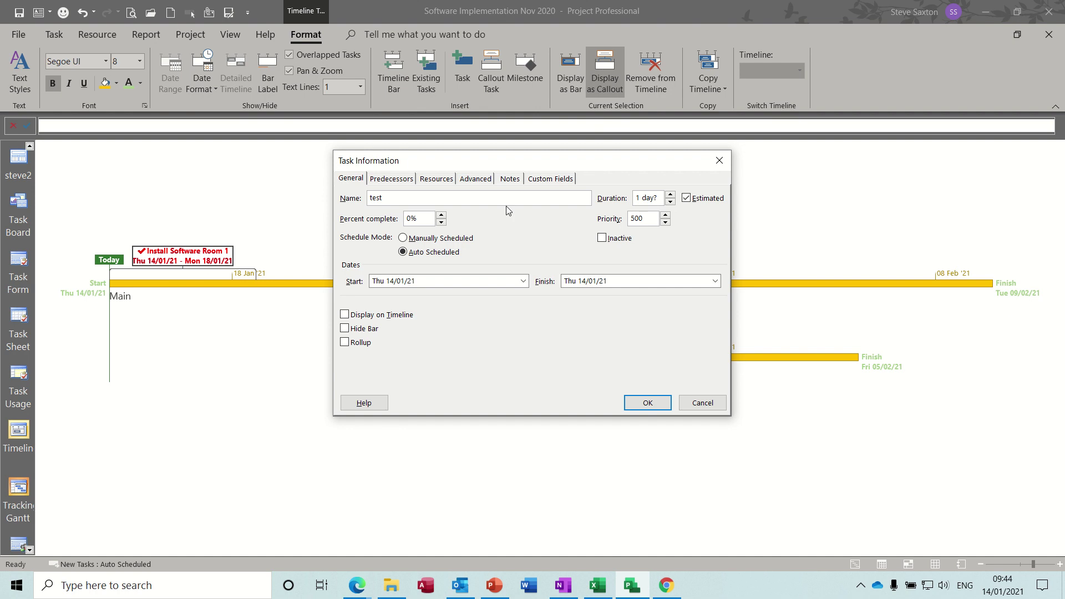
click(644, 396)
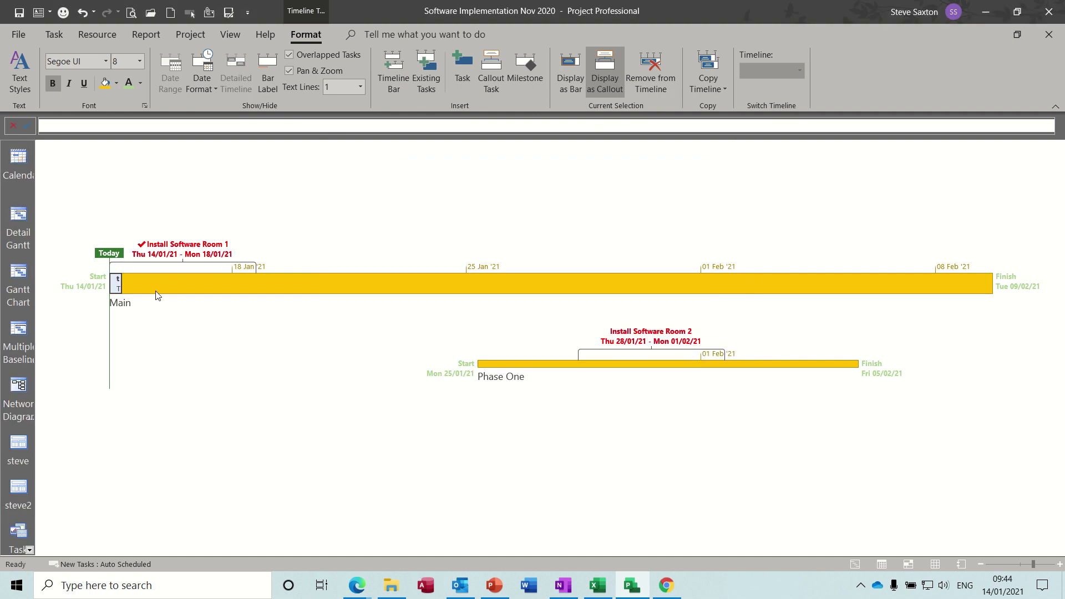
- In the Gantt Chart, delete the test task row
click(17, 273)
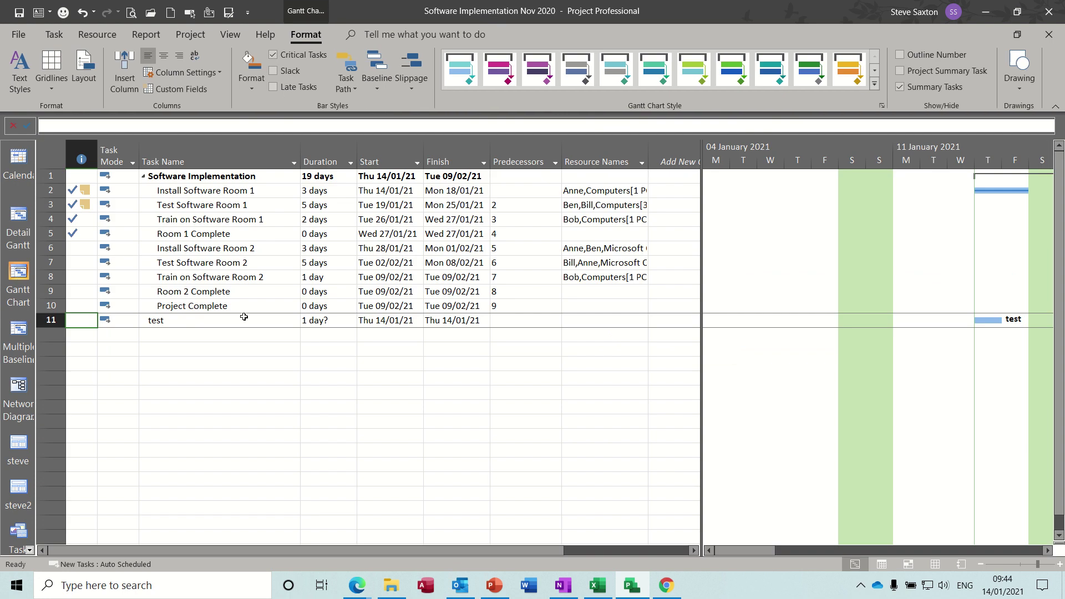
click(51, 321)
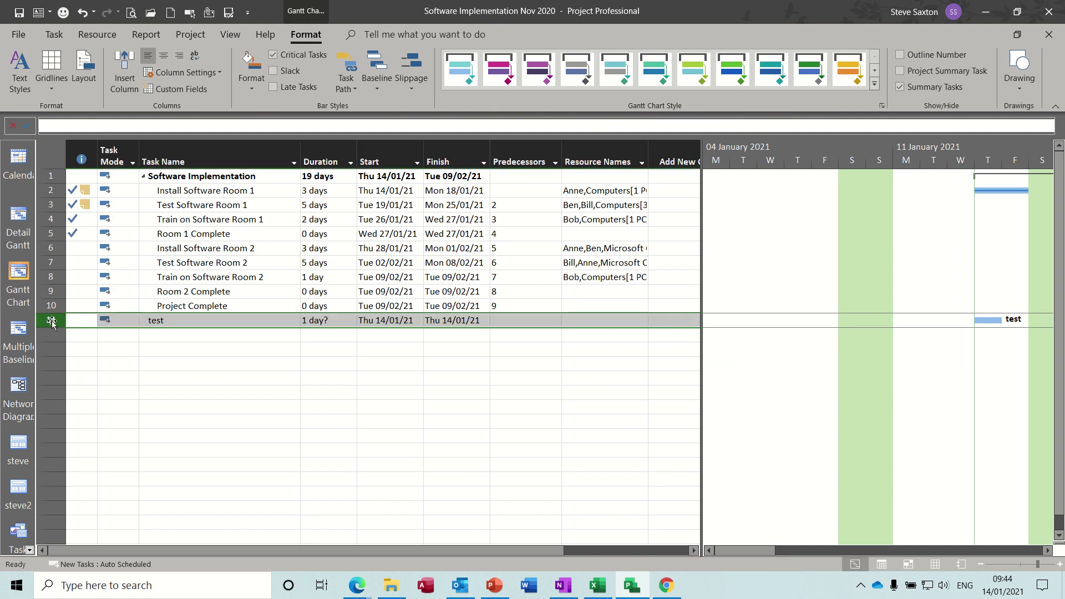
key(Delete)
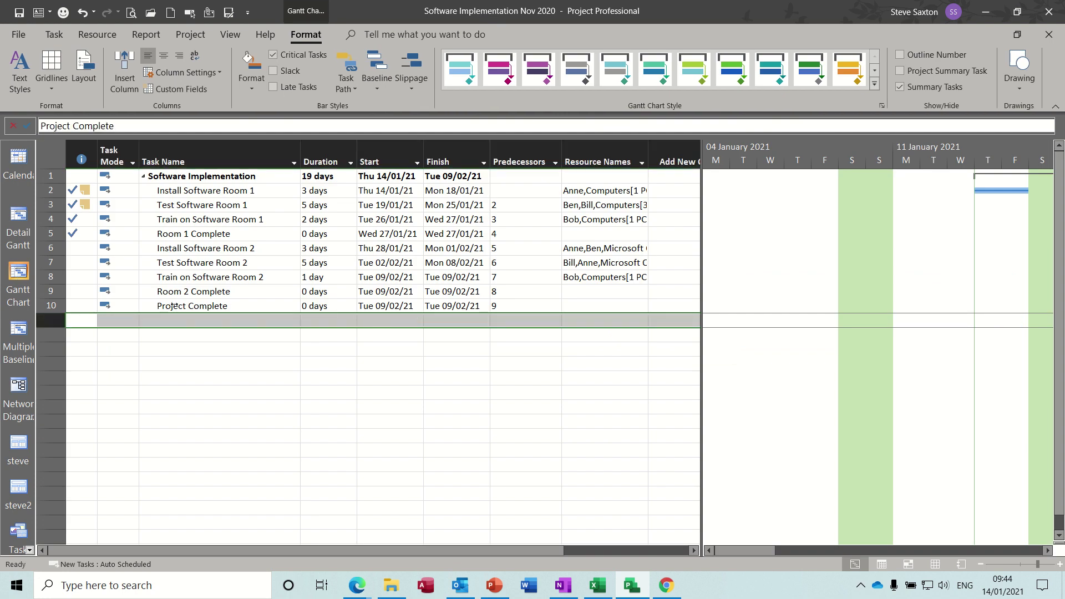
click(173, 305)
- Scroll down the View Bar and return to the Timeline view
click(29, 550)
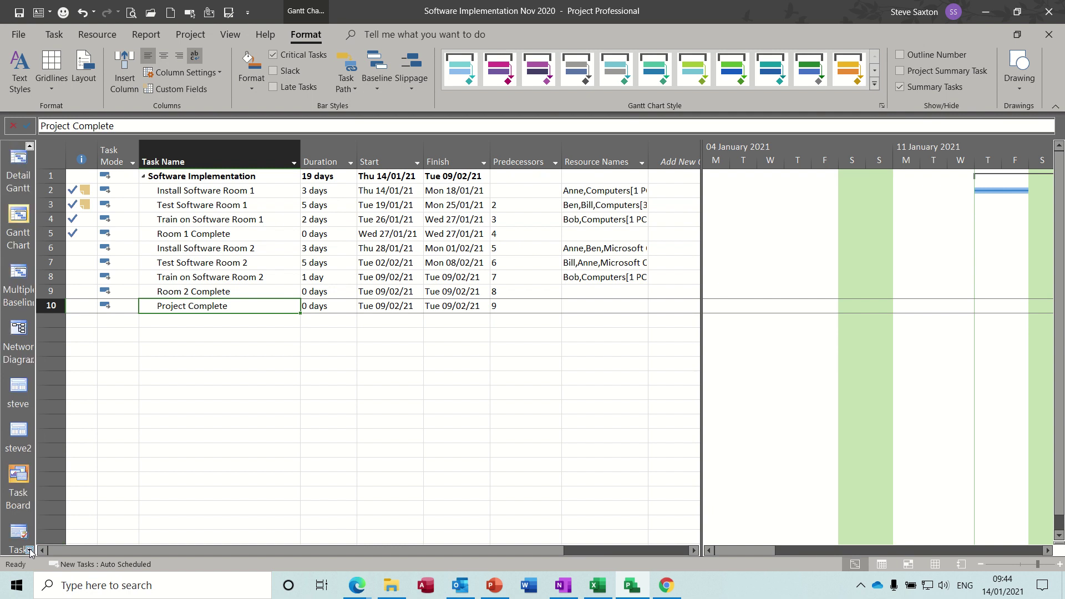
click(29, 550)
click(29, 550)
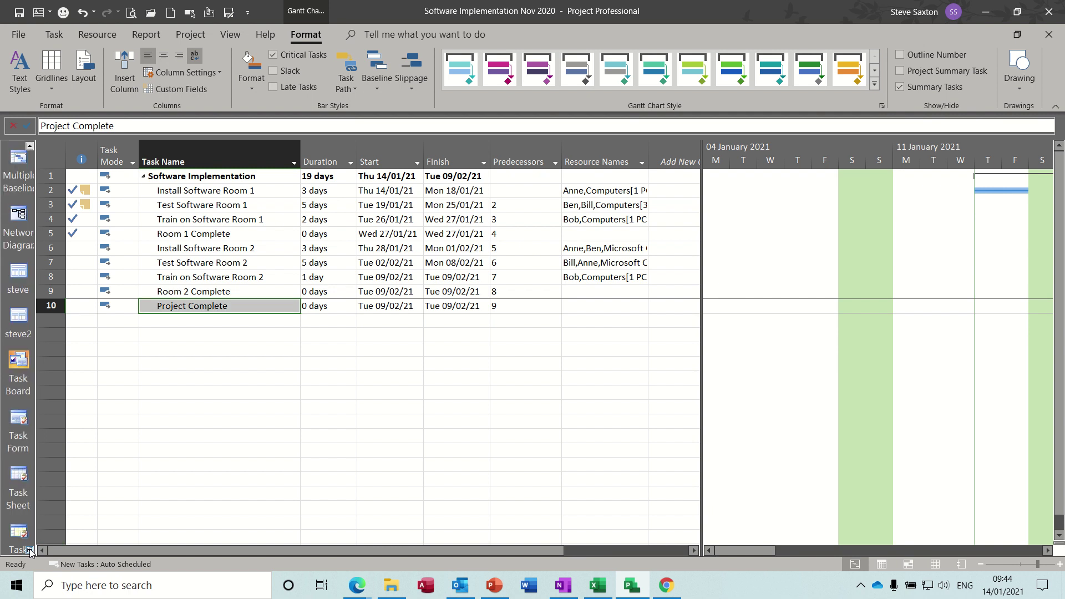
click(30, 549)
click(30, 550)
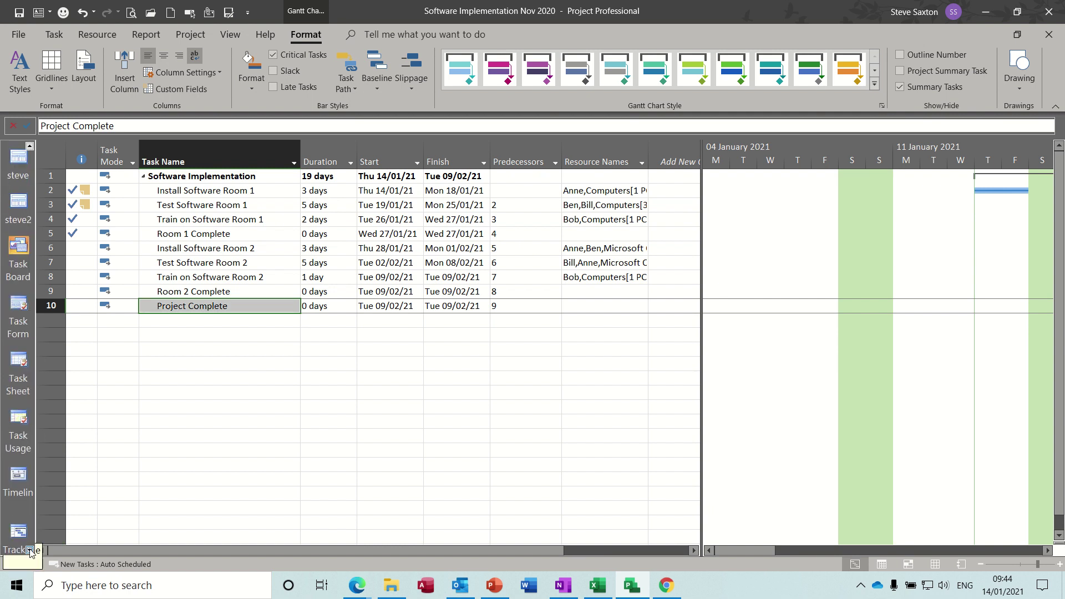
click(21, 484)
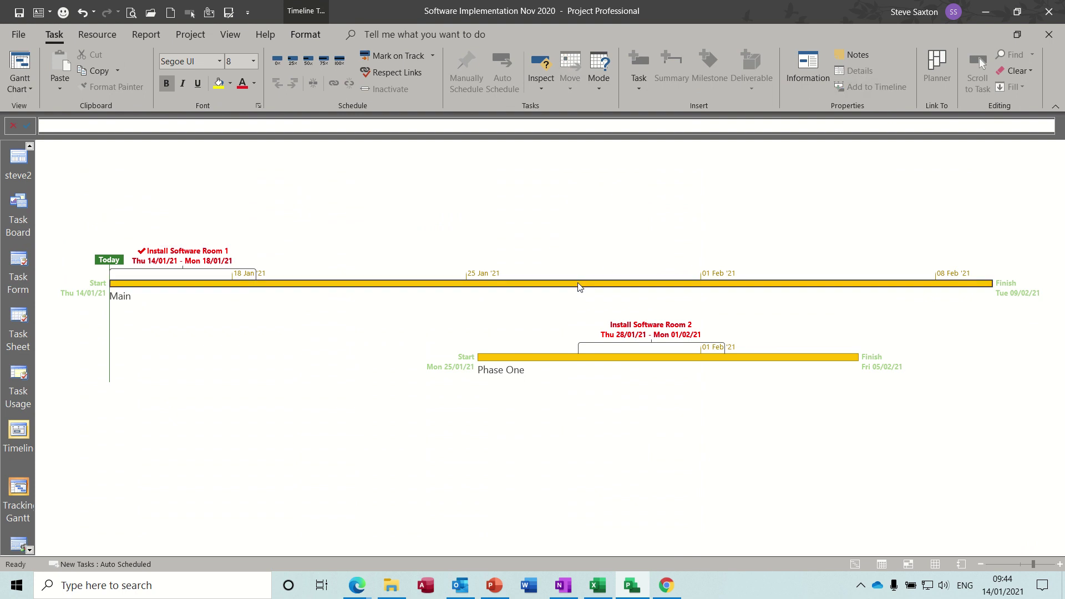
- Tick Test Software Room 1 and Train on Software Room 1 in Existing Tasks for the Main bar
click(306, 35)
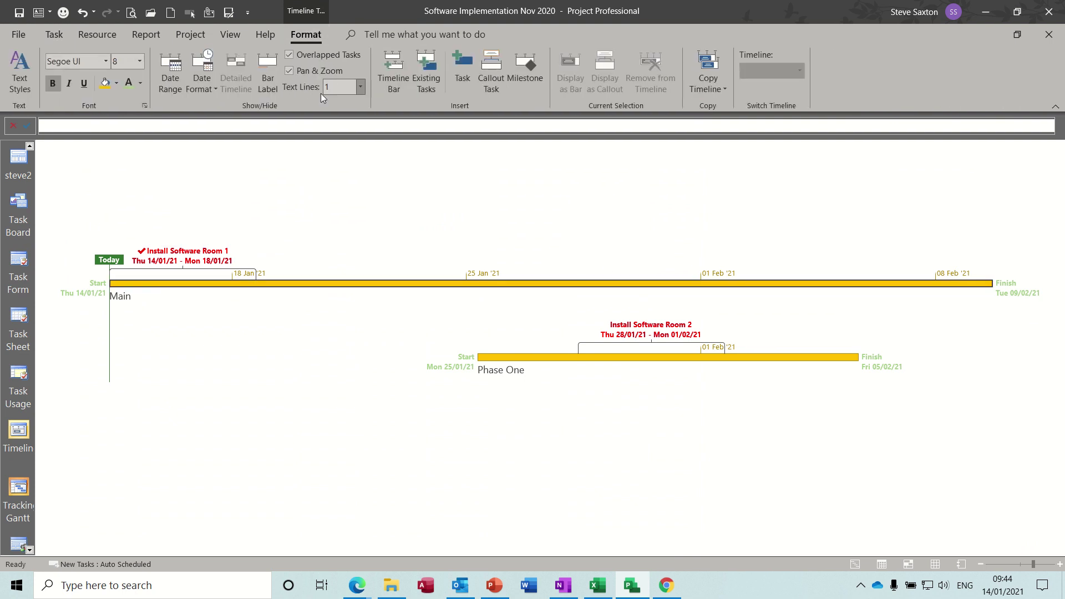
click(430, 69)
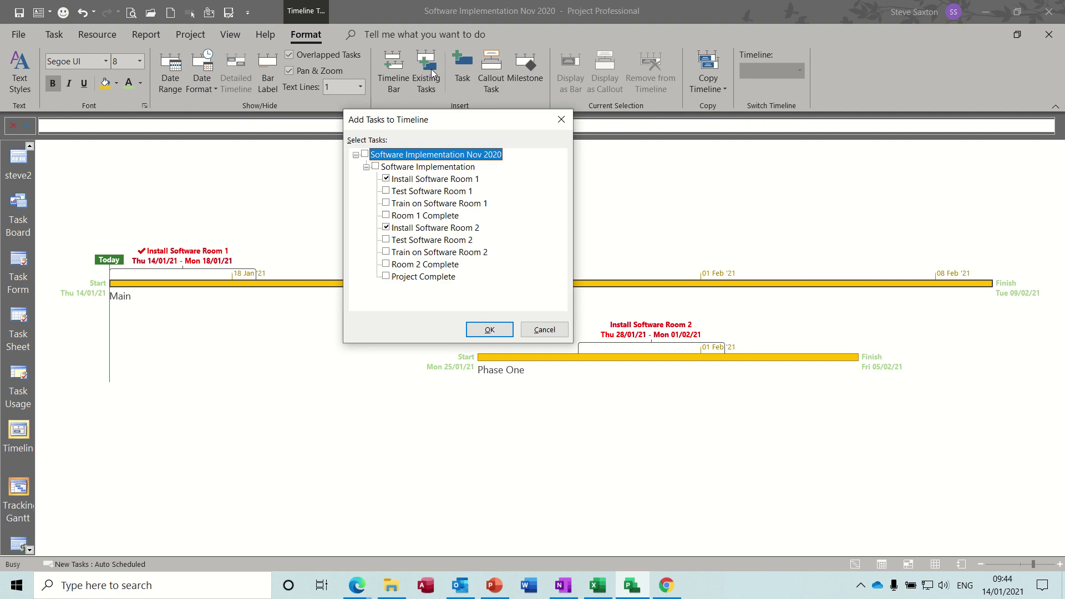
click(390, 192)
click(387, 203)
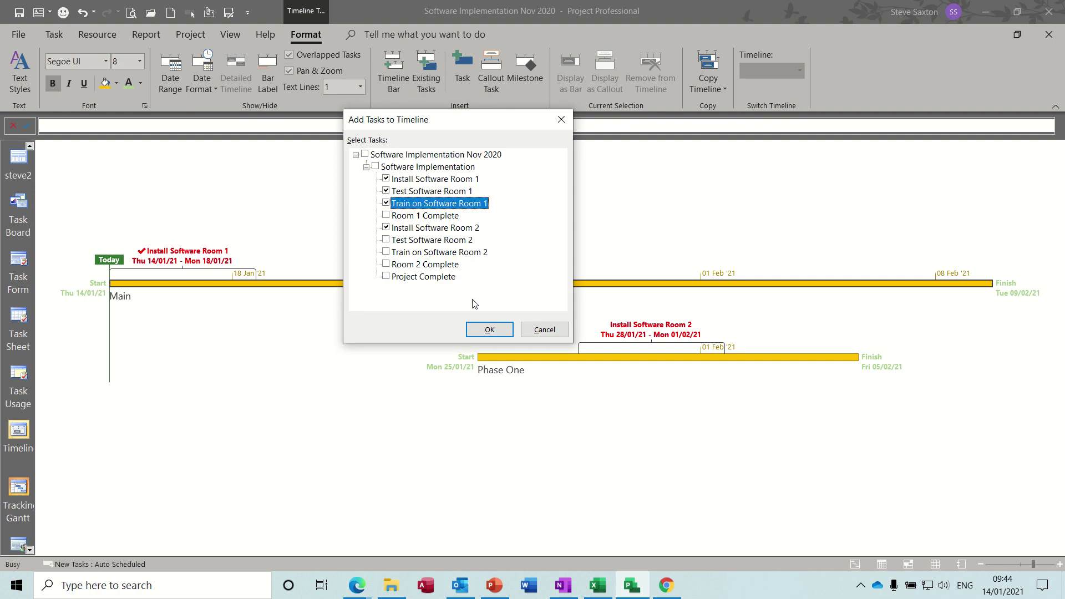
click(481, 329)
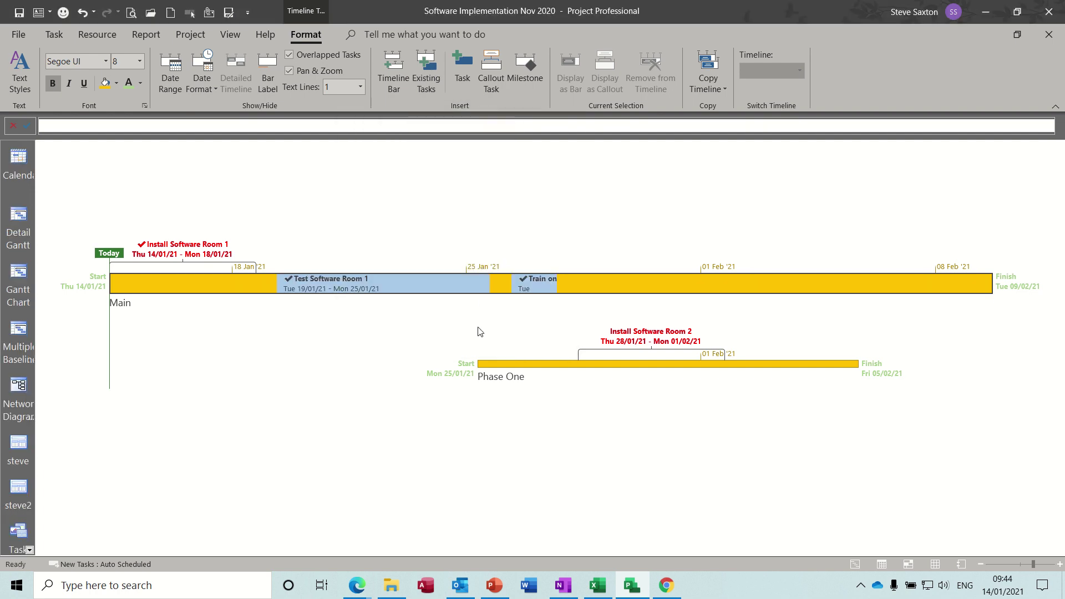
- Display Test Software Room 1 and Train on Software Room 1 as callouts
right_click(432, 282)
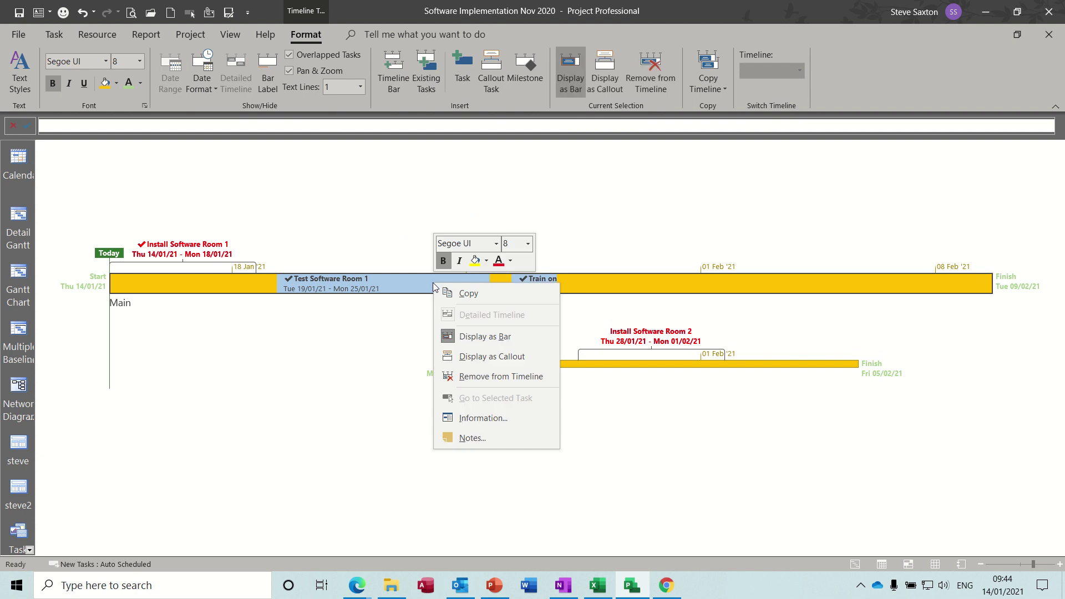
click(466, 357)
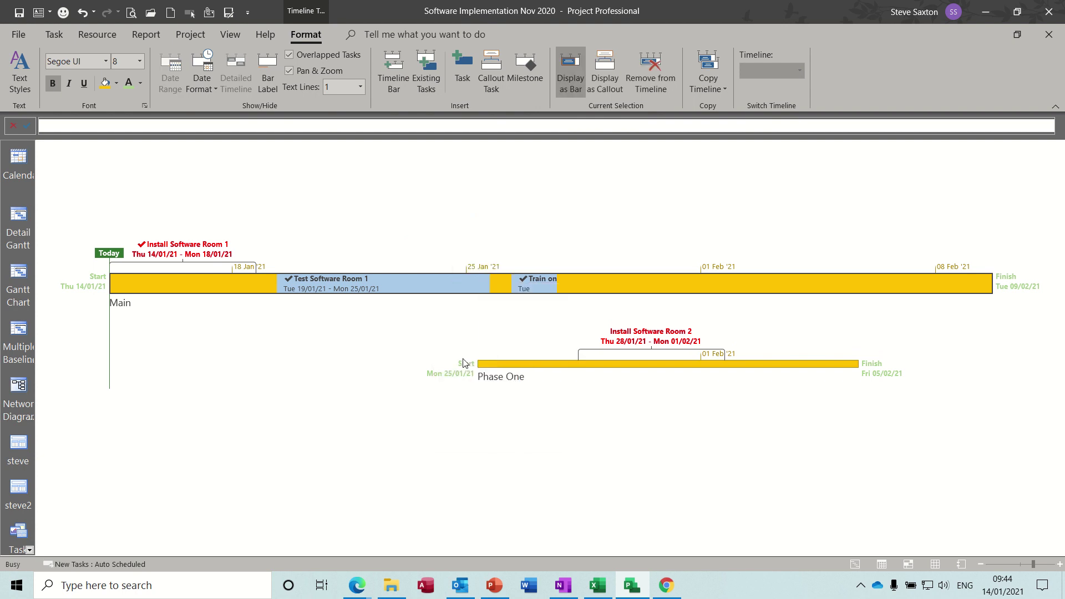
right_click(546, 281)
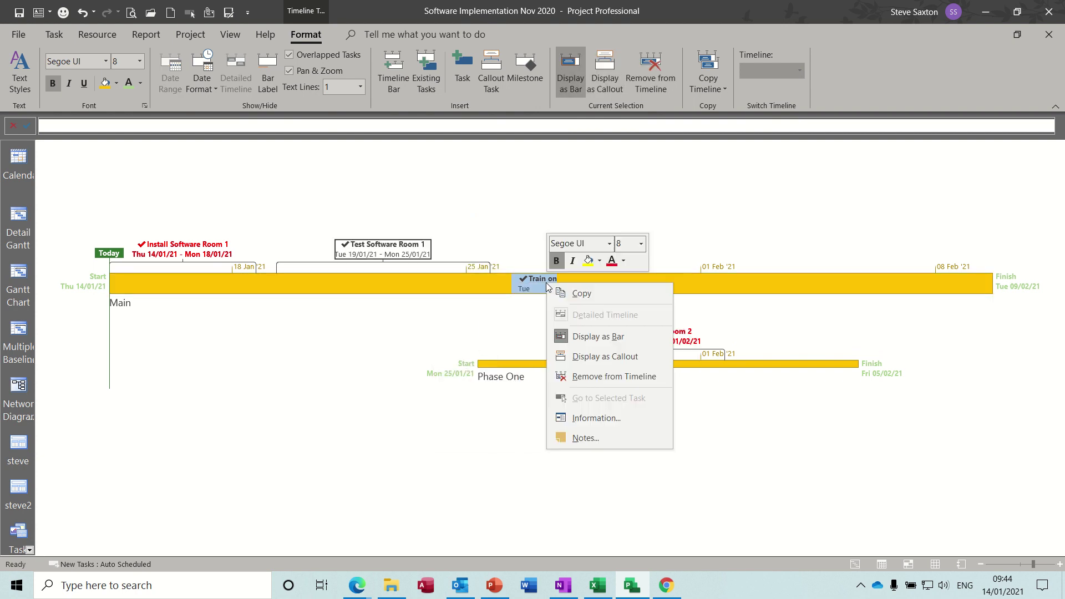
click(583, 356)
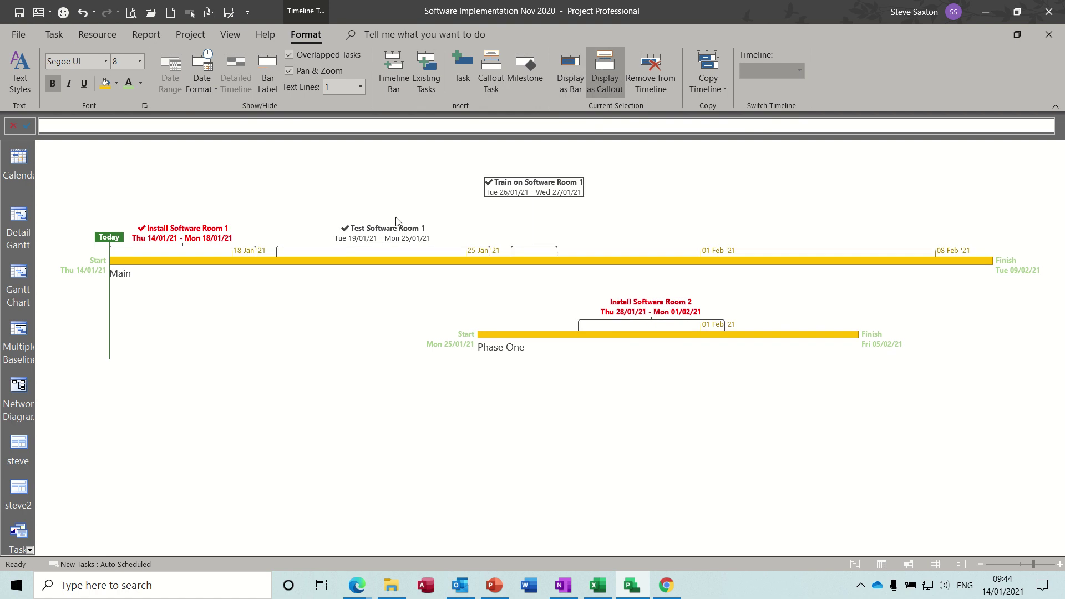
click(645, 206)
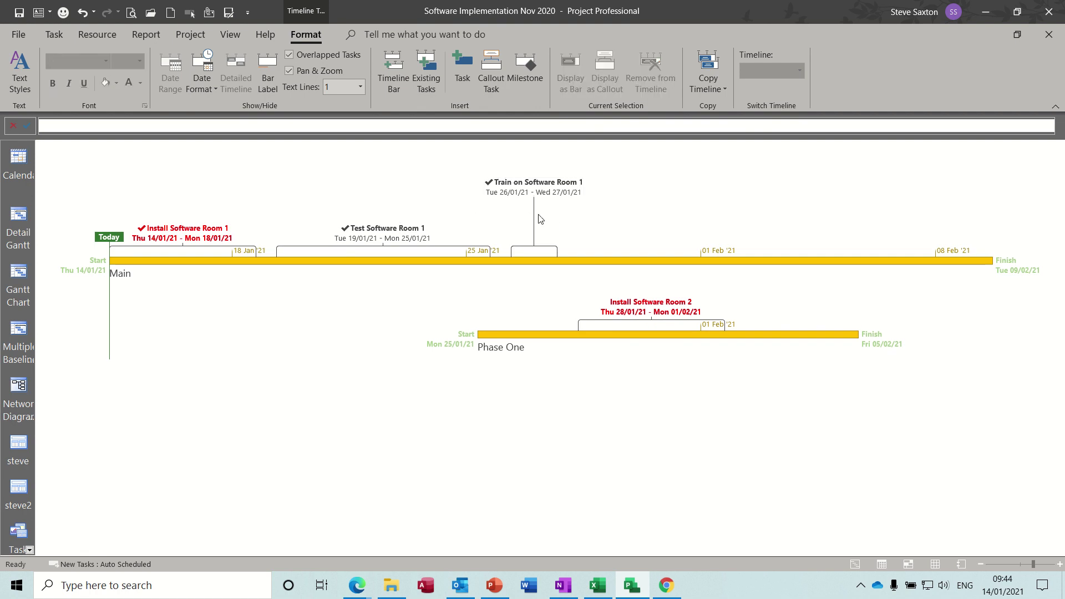
- Set the font colour of both new callouts to red
click(406, 229)
click(141, 84)
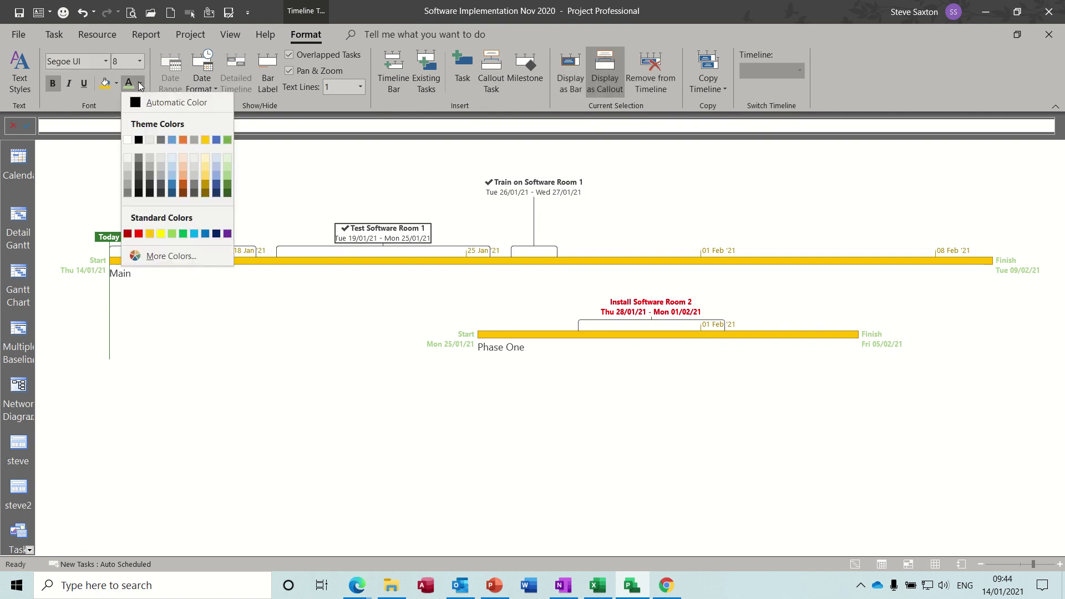
click(139, 233)
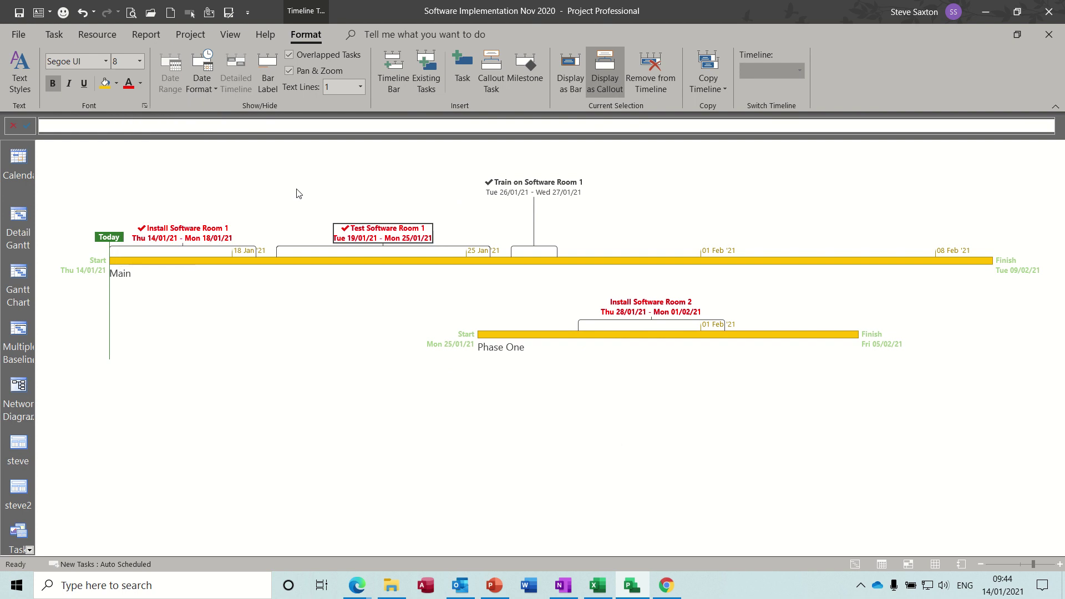
click(531, 188)
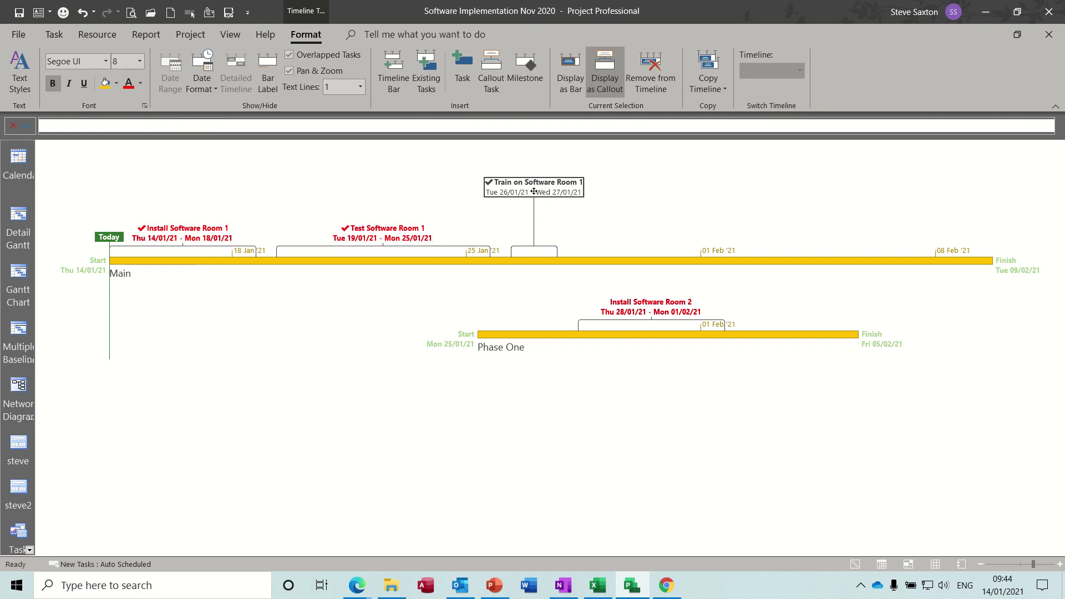
click(129, 86)
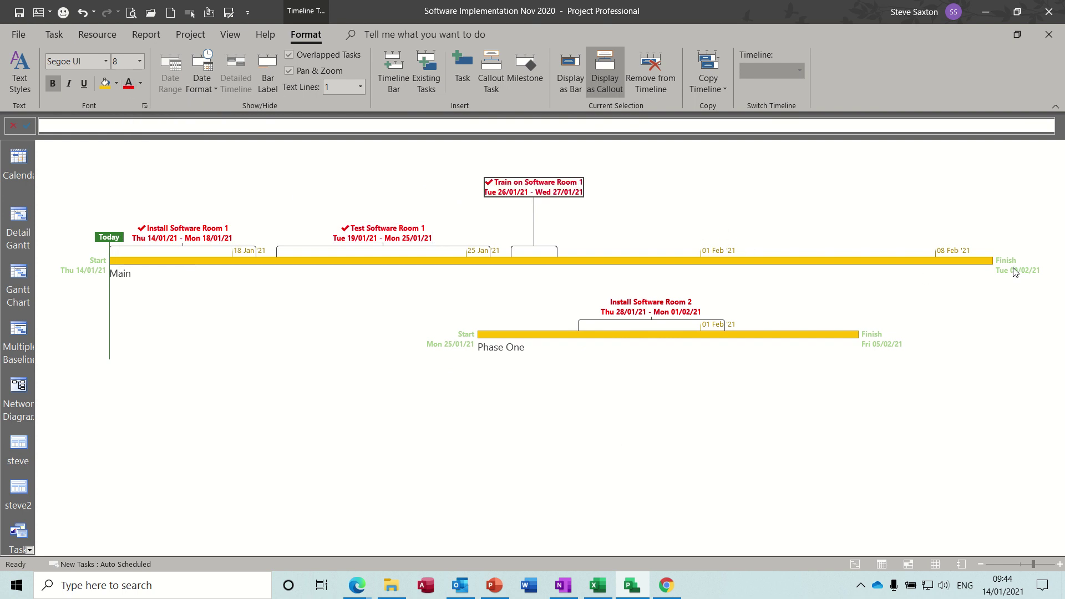
click(667, 190)
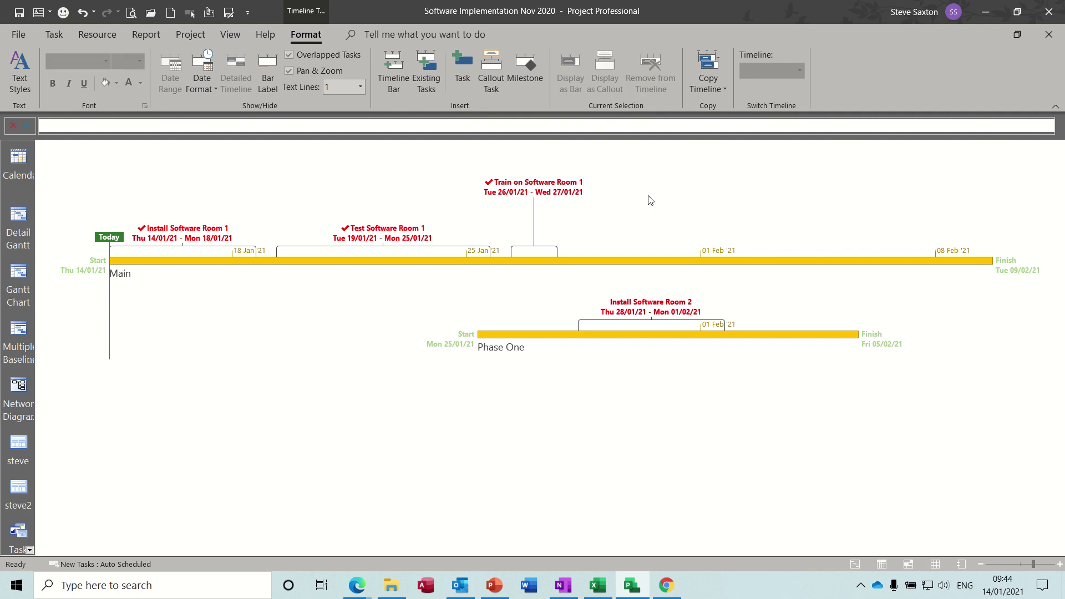
- Try an orange fill on the timeline bars, then undo it to keep yellow
click(593, 264)
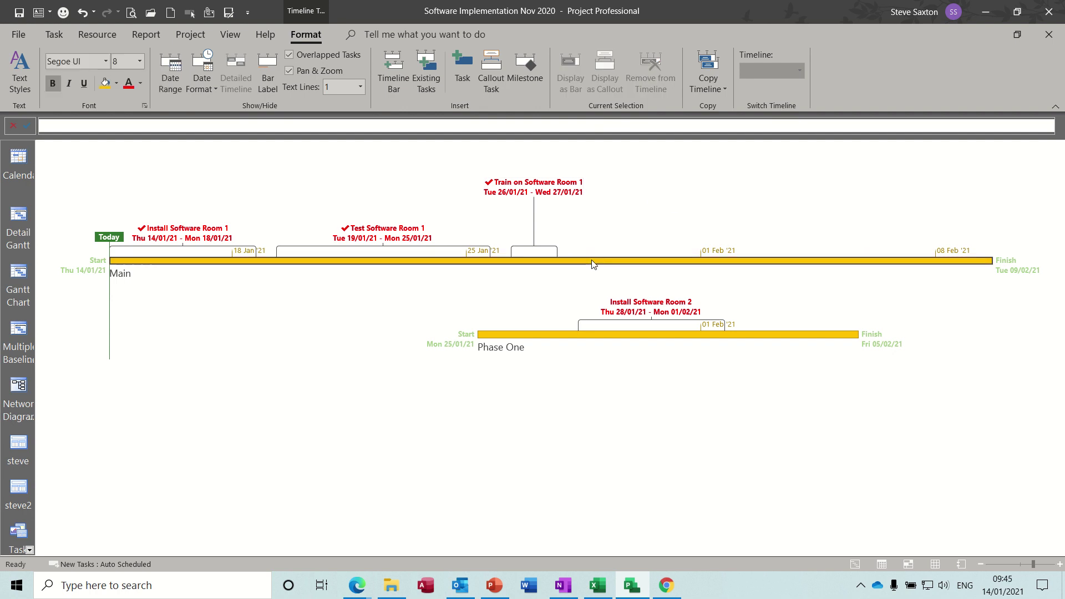
click(116, 84)
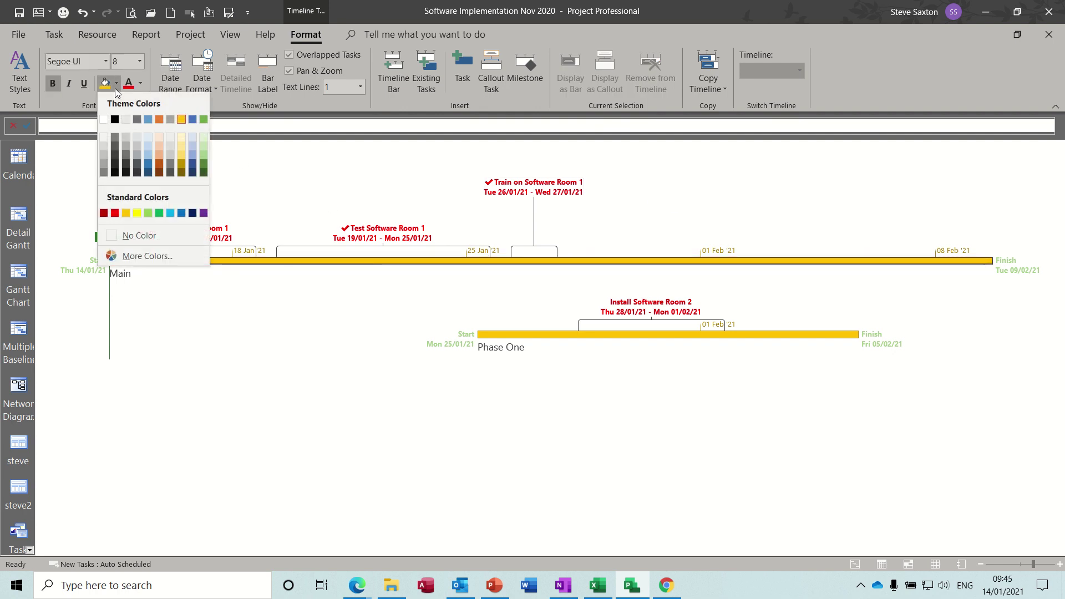
click(159, 119)
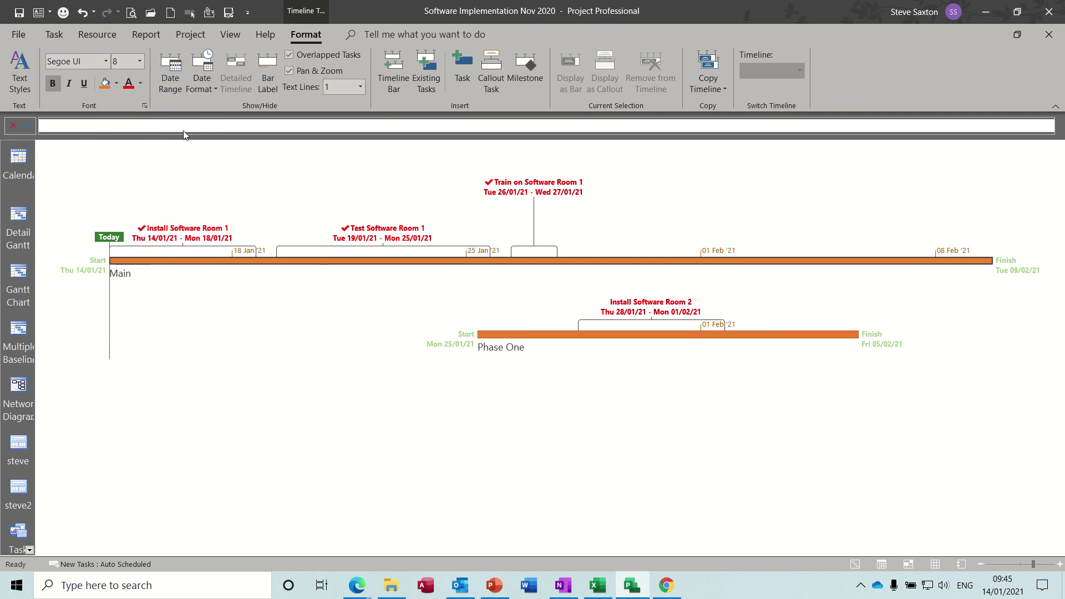
key(ctrl+z)
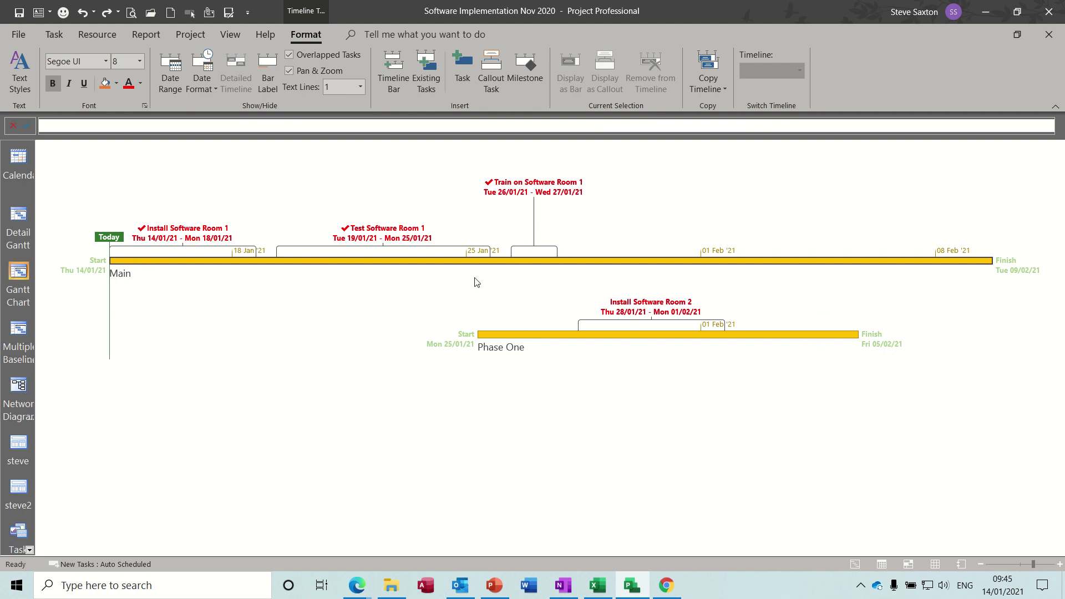
- Switch to the Gantt Chart and turn on the Timeline pane above the task table
click(17, 272)
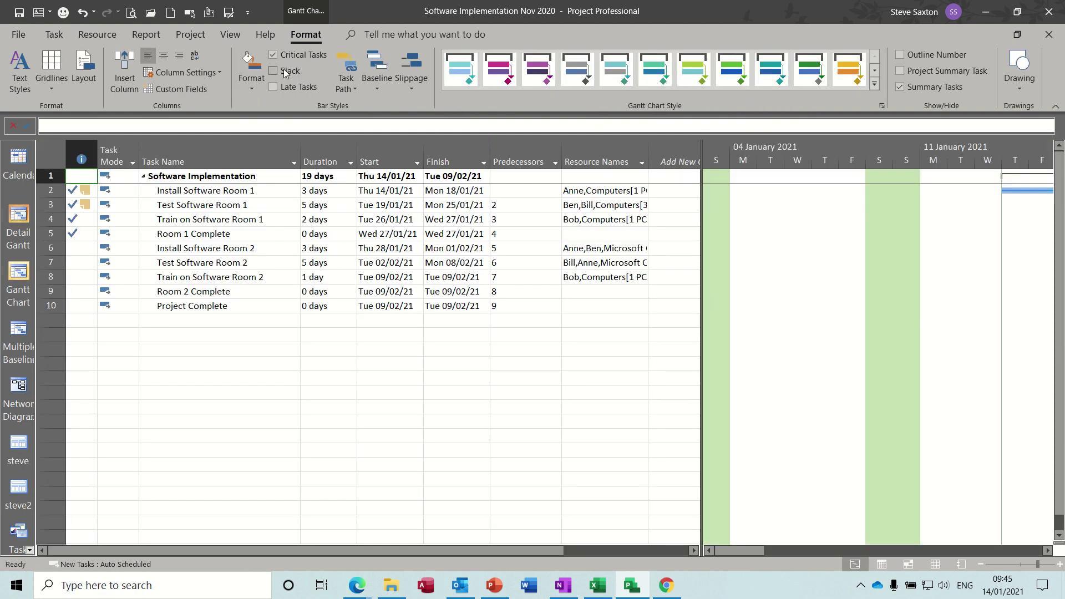
click(237, 37)
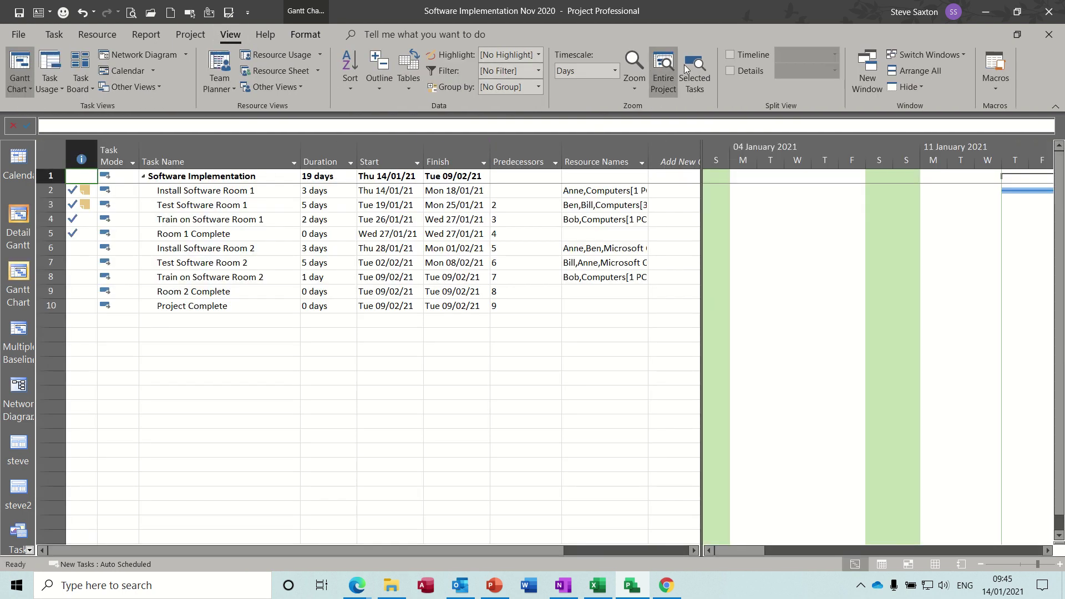
click(731, 55)
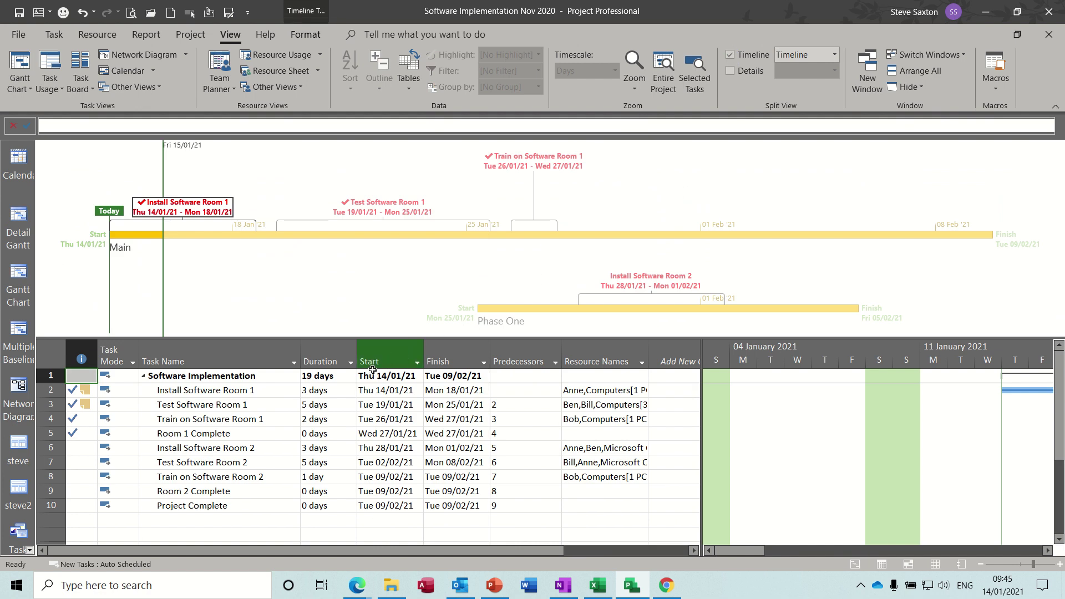
click(271, 389)
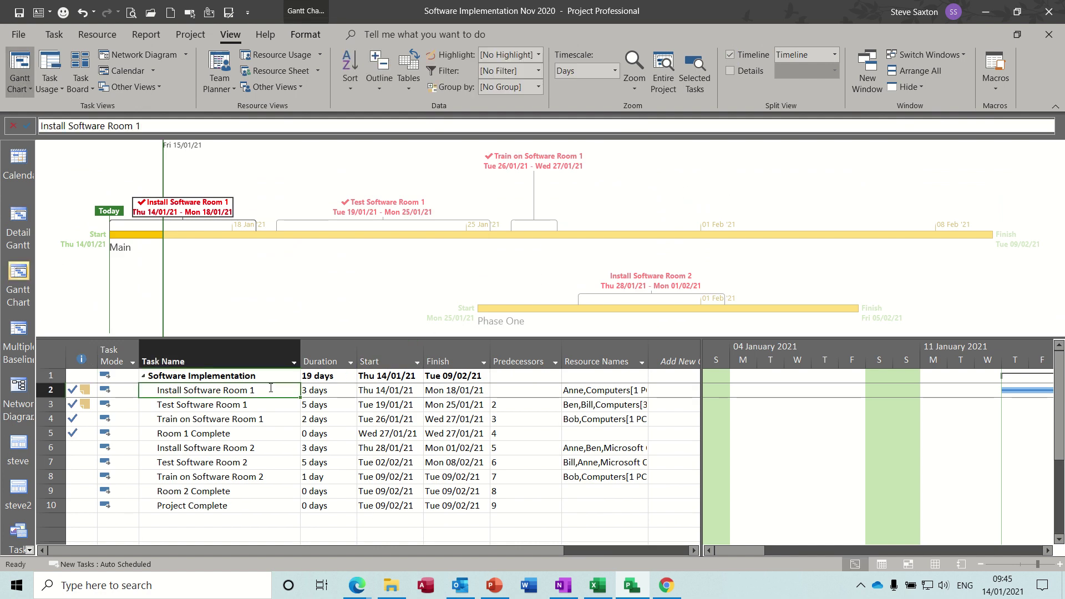
- Open the saved custom project report (53% complete, cost table, work charts) and enlarge its pane
click(146, 35)
click(292, 86)
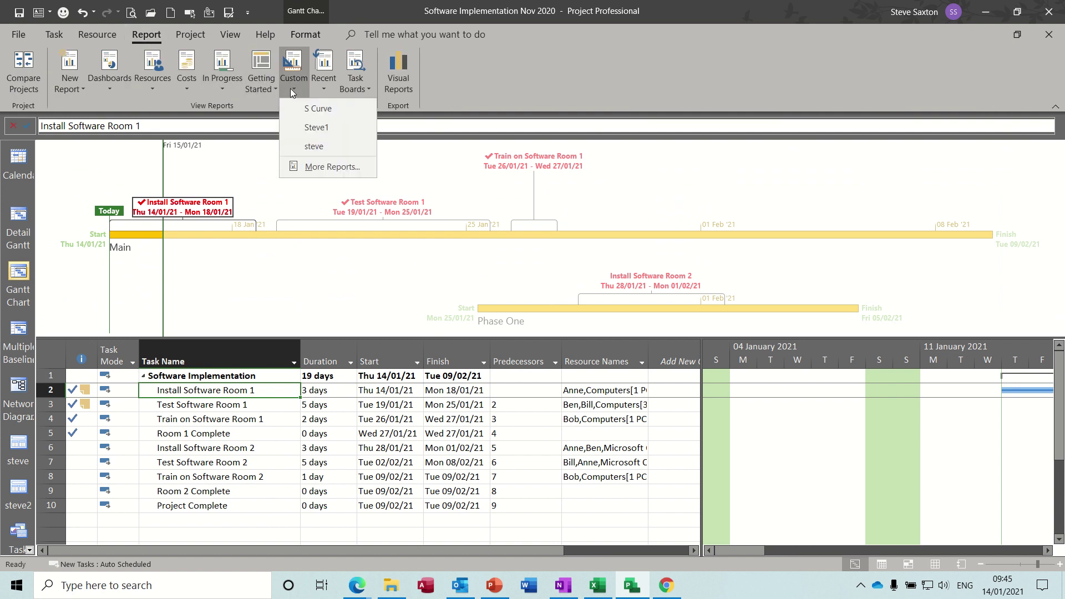
click(313, 128)
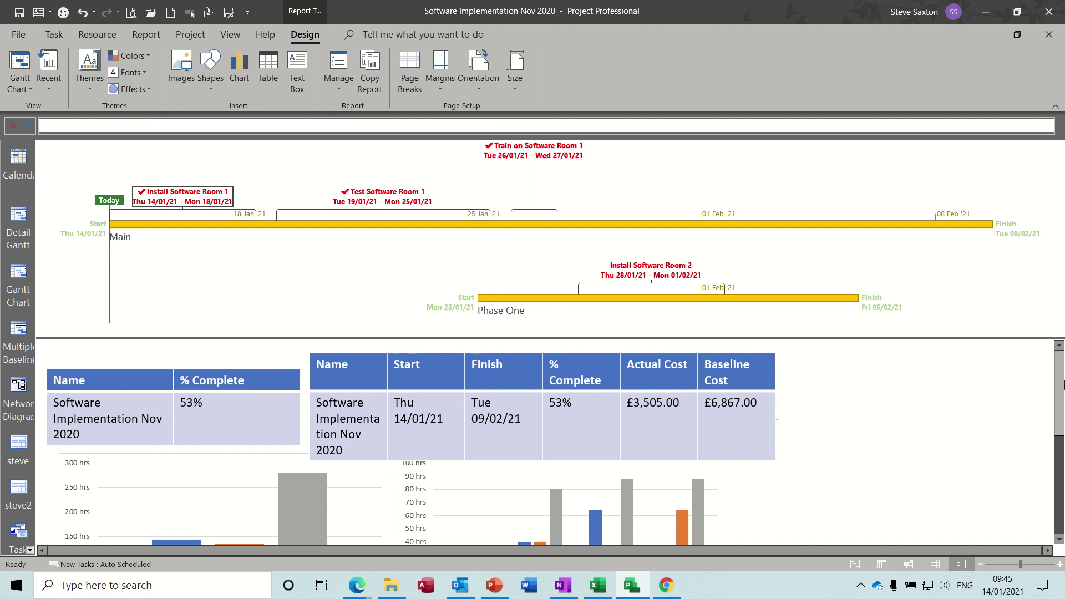
drag(1061, 383, 1061, 405)
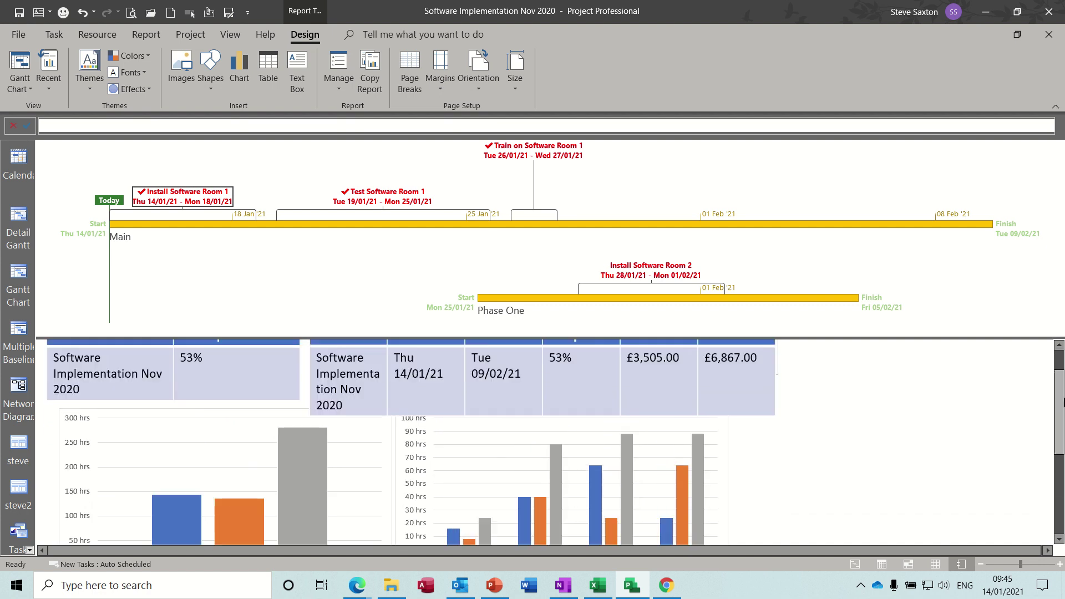
drag(828, 337, 828, 254)
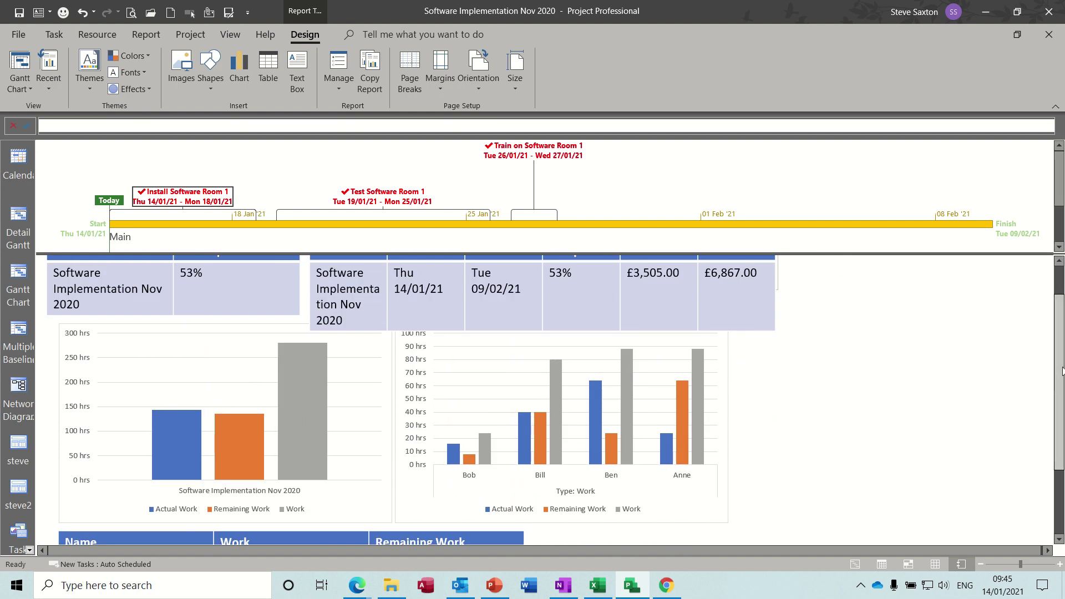
drag(1061, 369, 1062, 342)
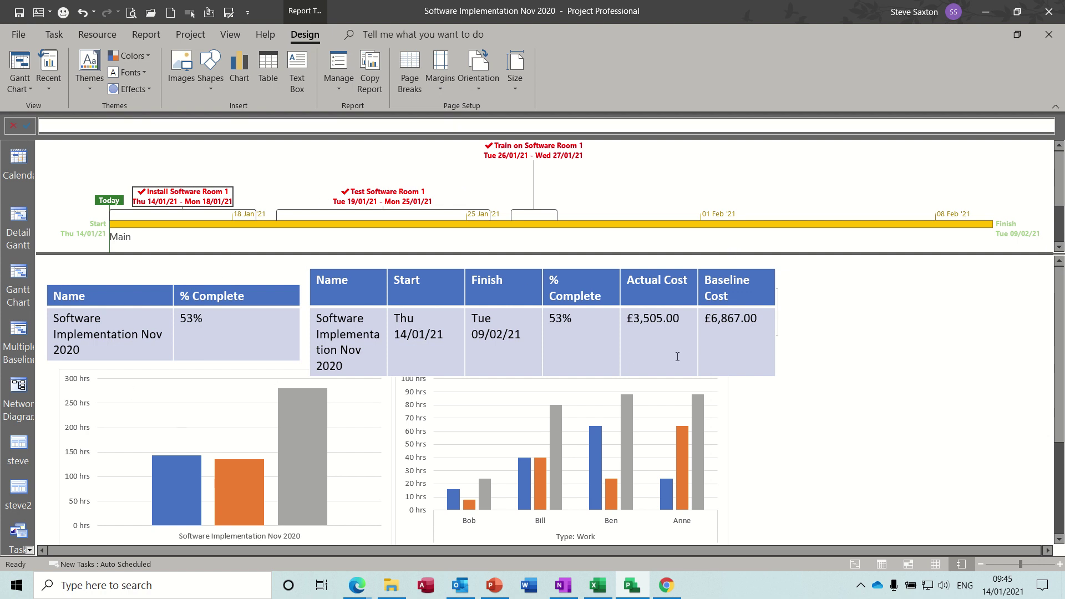
- Back in Gantt Chart view, enlarge the timeline to show Phase One and copy it For Presentation
click(18, 275)
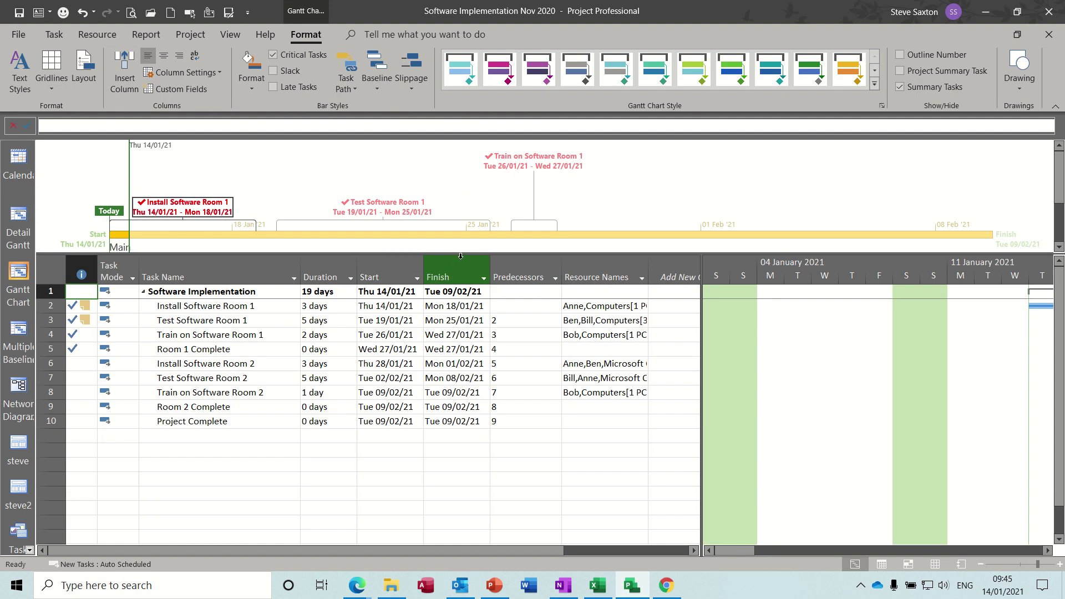
drag(462, 255, 508, 356)
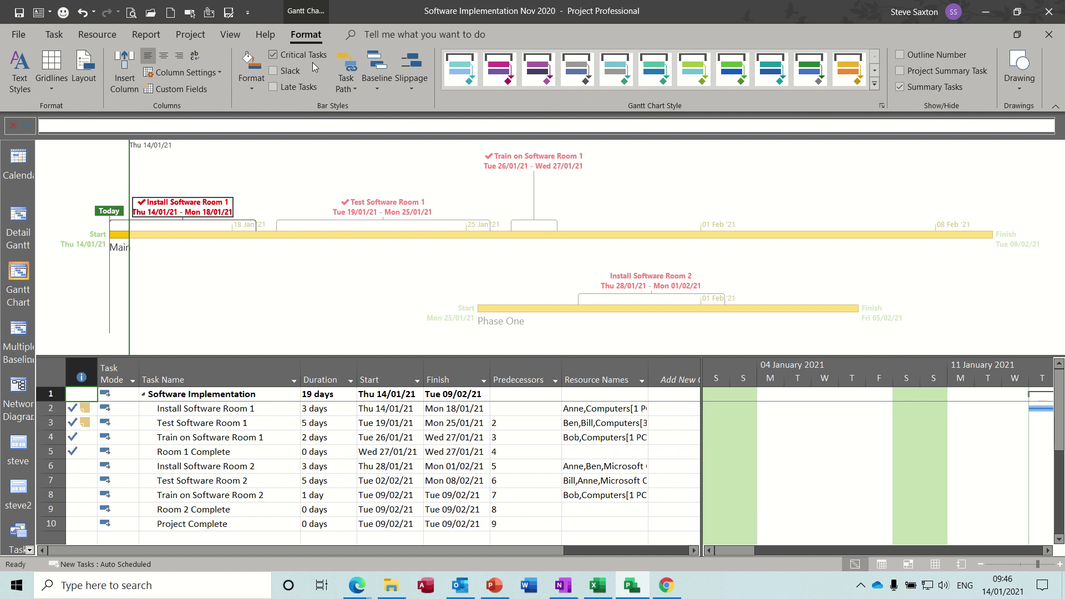
click(392, 265)
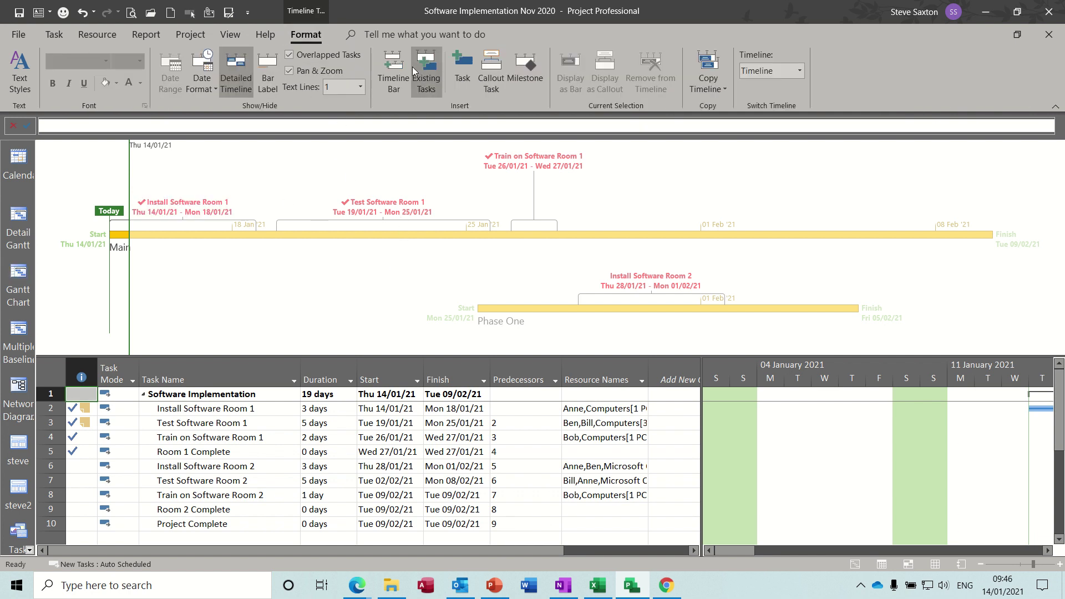
click(724, 89)
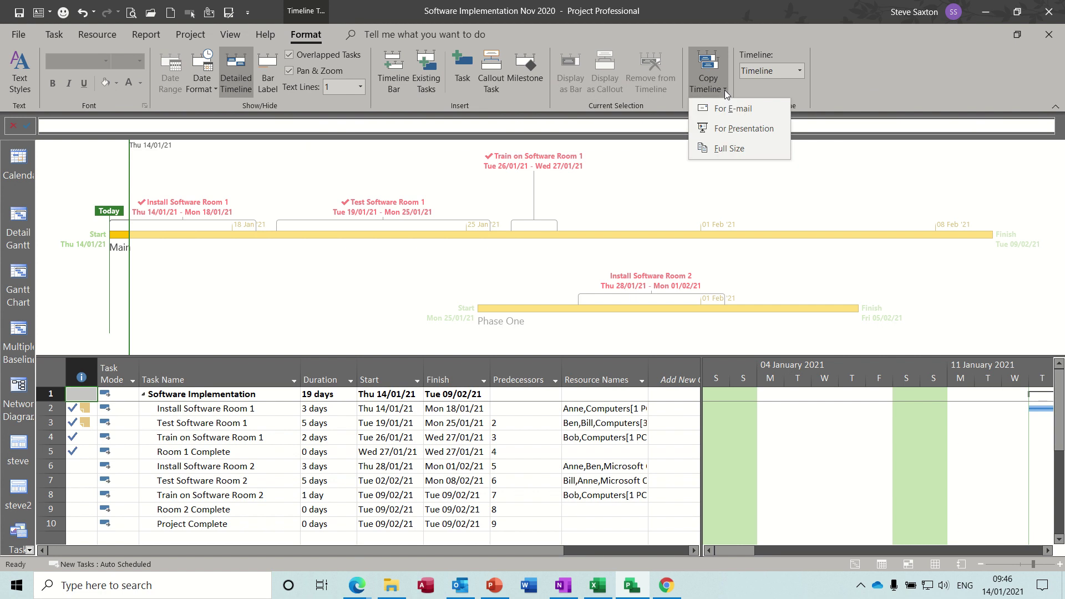
click(770, 129)
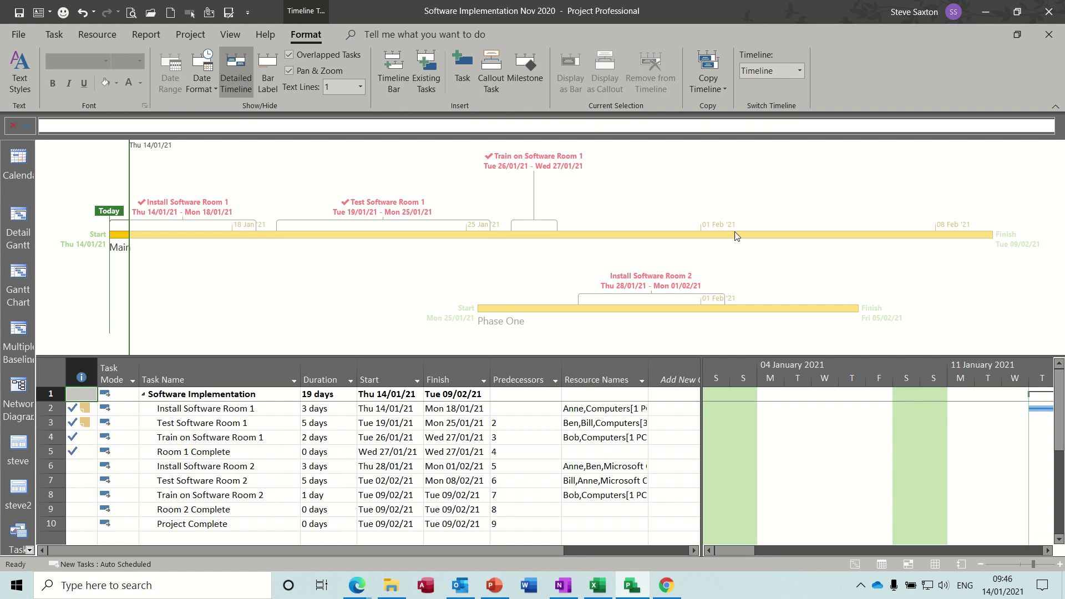
- Paste the copied timeline onto a new slide 2 in PowerPoint and play it full-screen
click(494, 587)
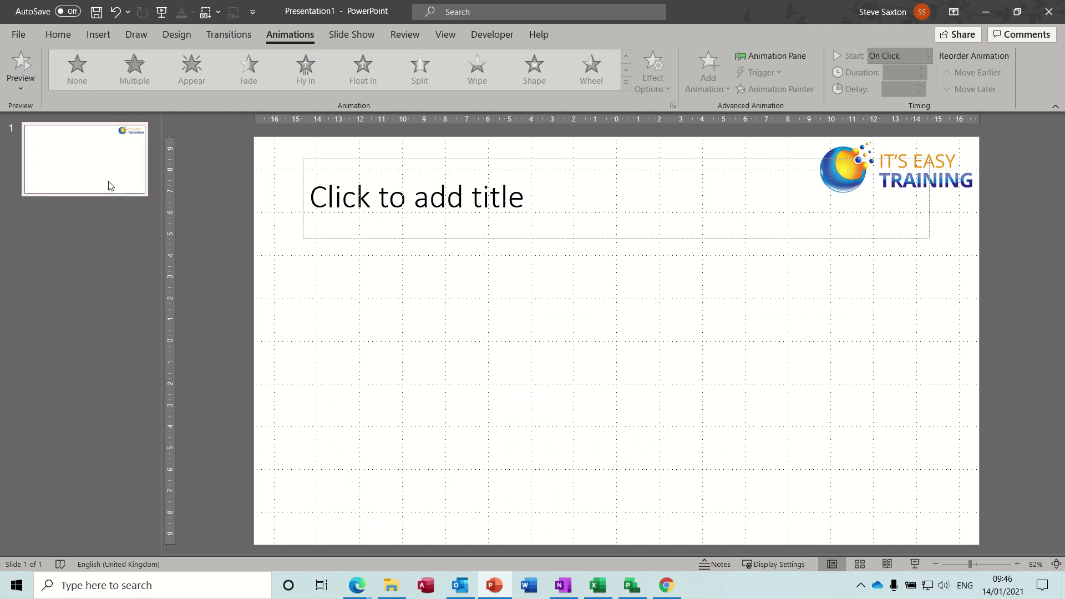
click(108, 298)
key(Return)
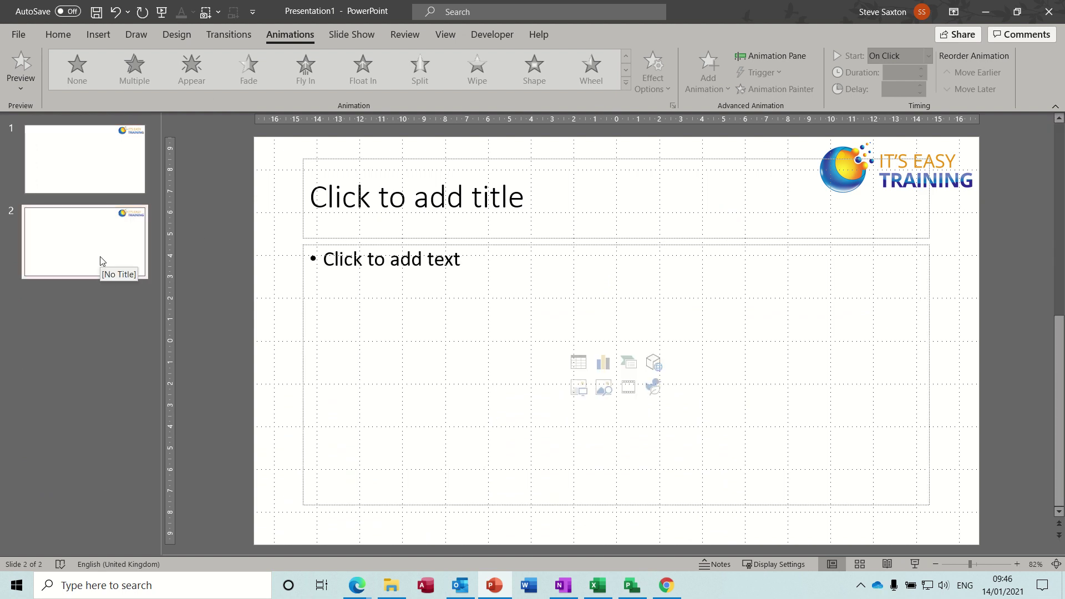
key(ctrl+v)
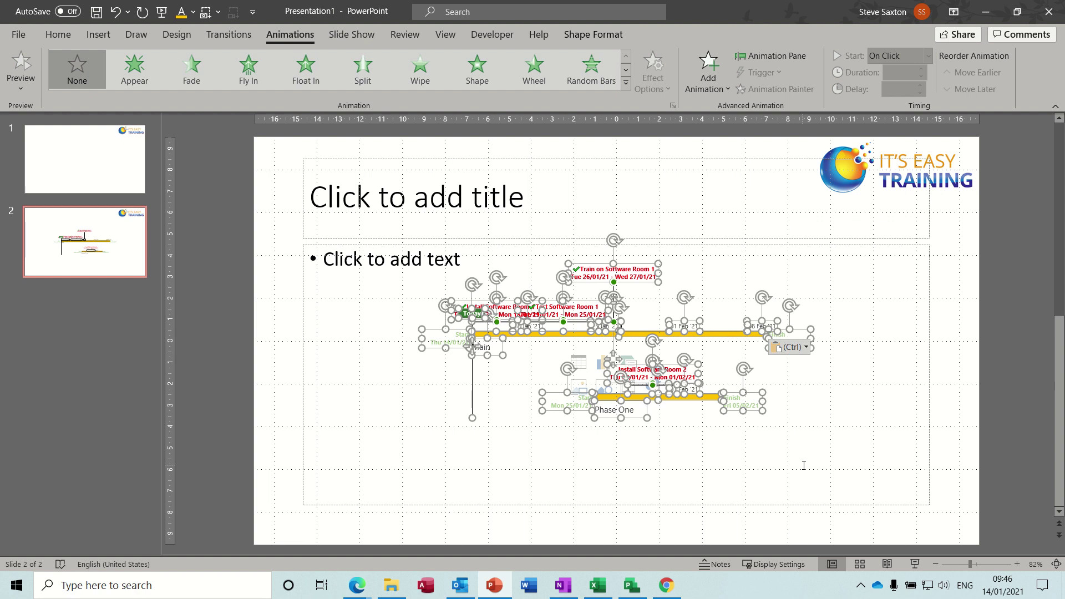
click(827, 425)
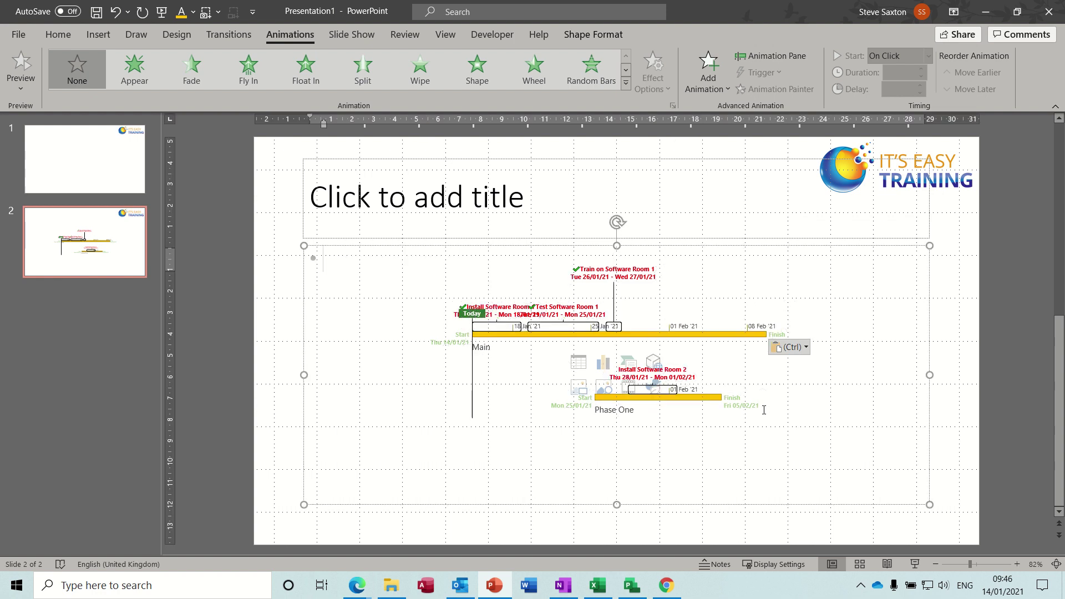
click(914, 564)
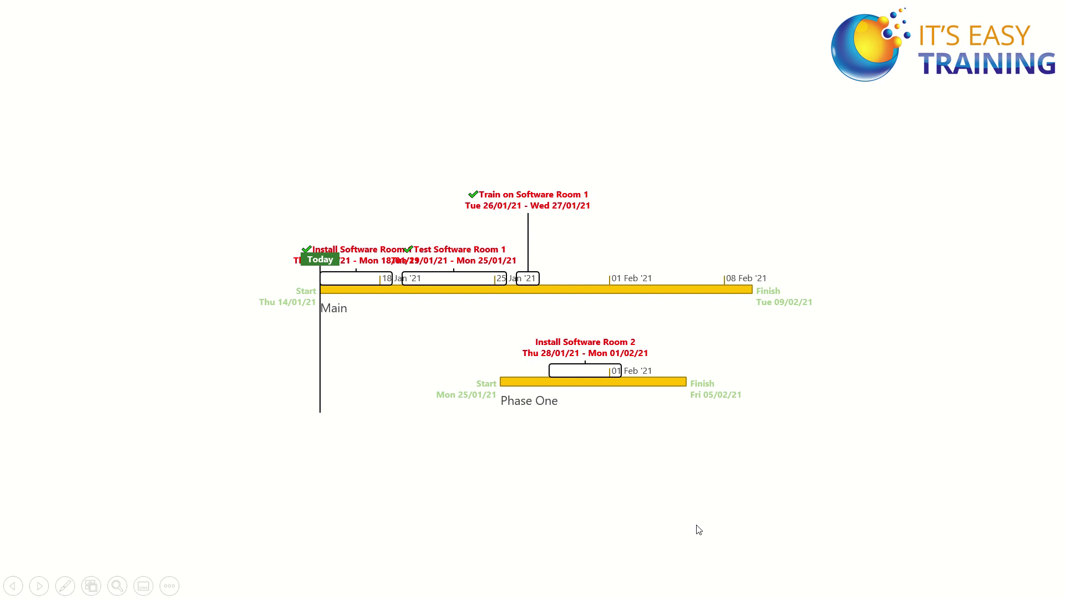
- Add Fly In entrance animations to the yellow Main bar, then the Phase One bar
key(Escape)
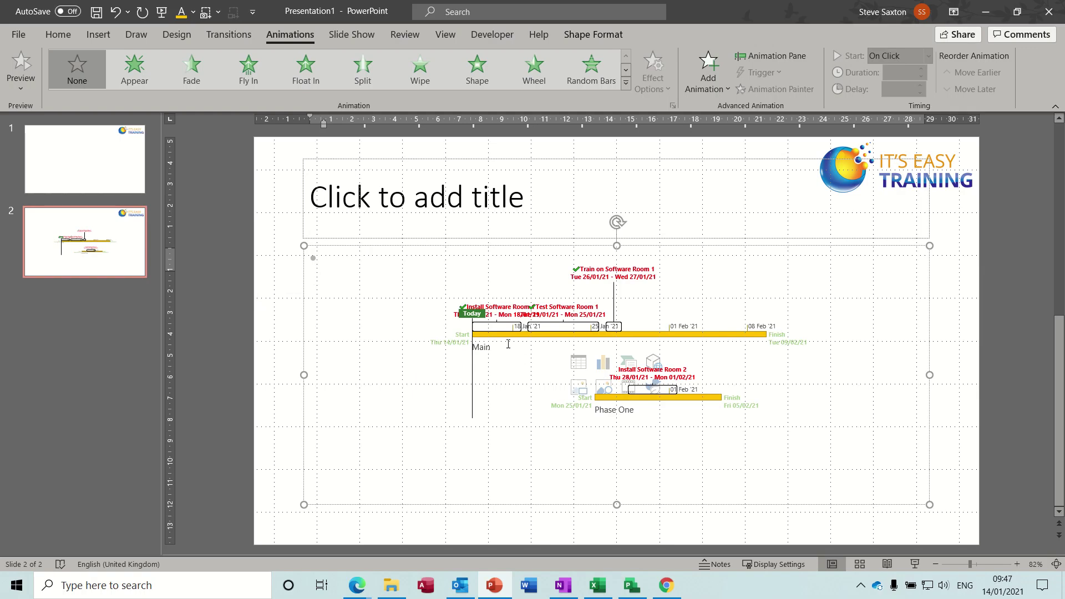
click(501, 333)
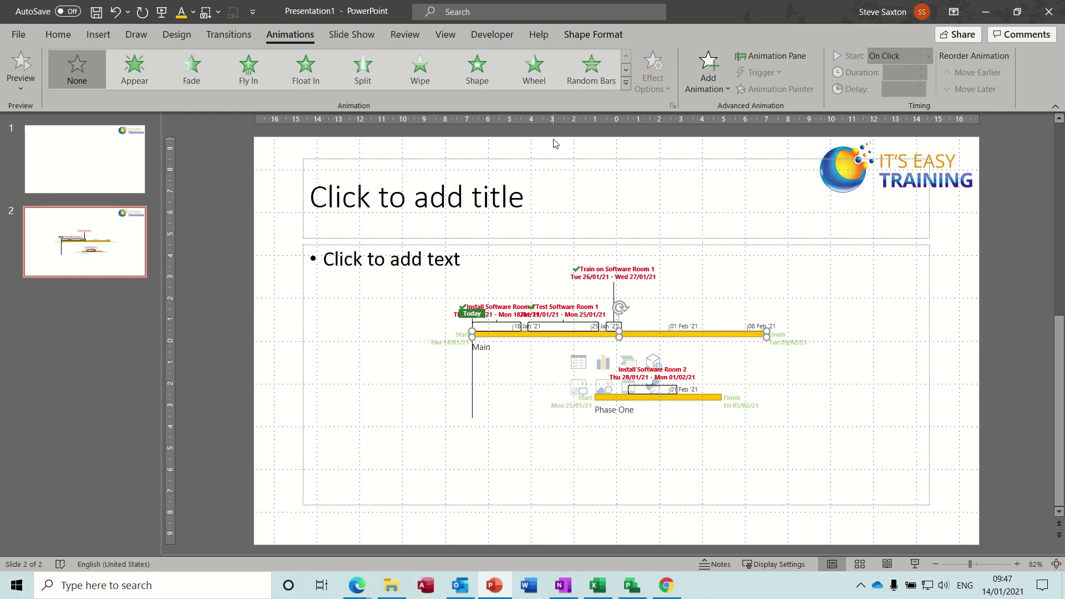
click(711, 76)
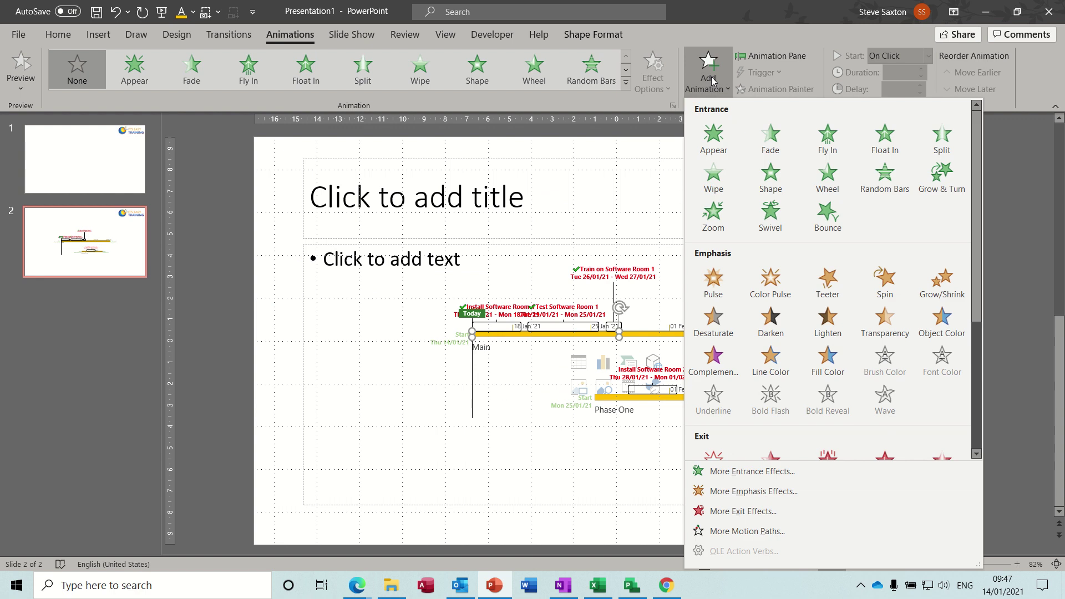
click(826, 142)
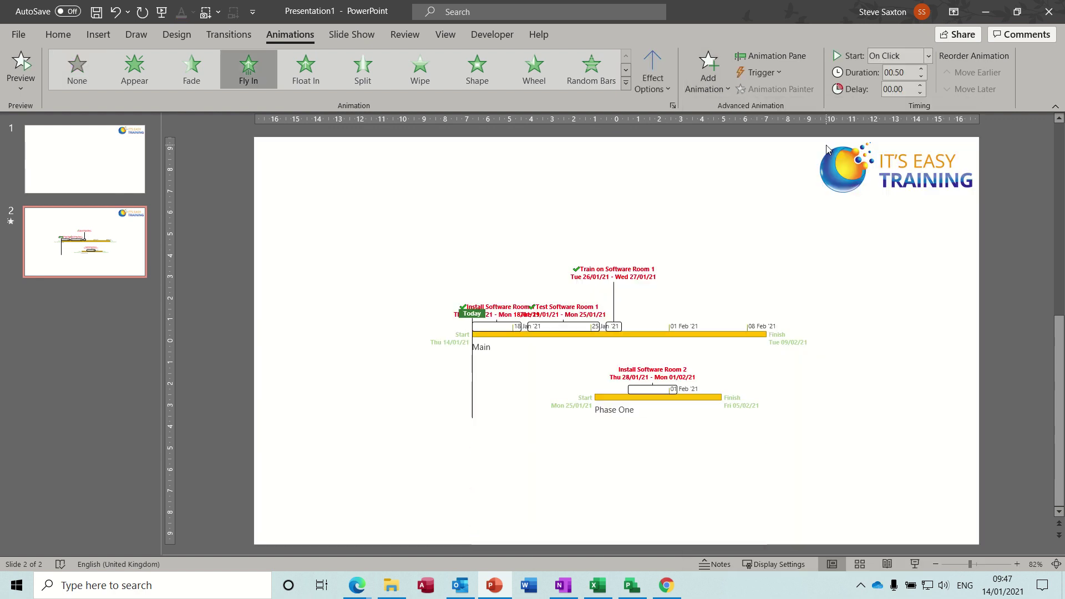
click(693, 397)
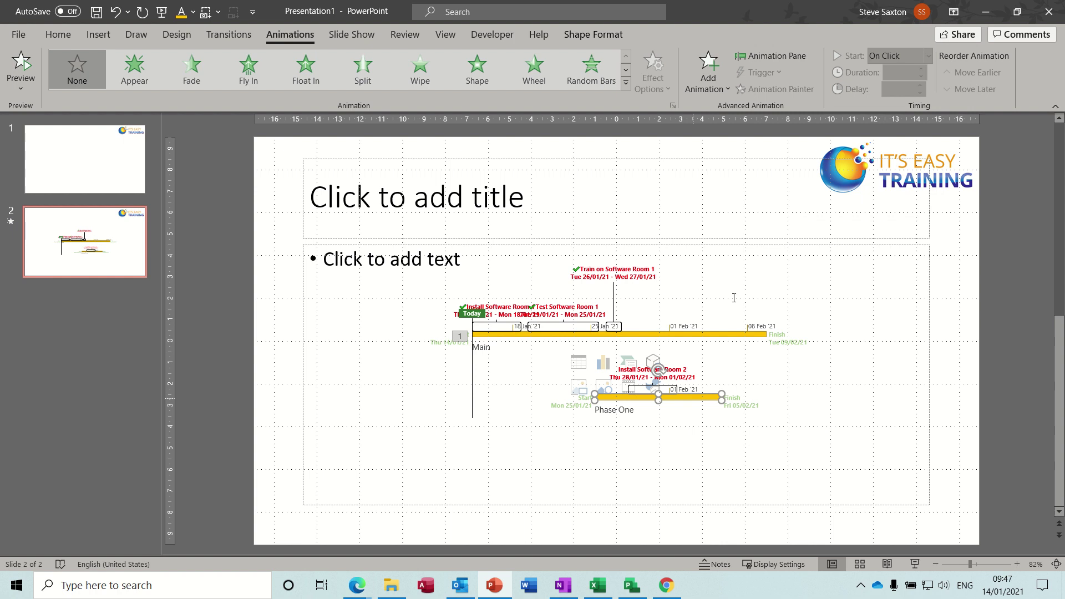
click(721, 80)
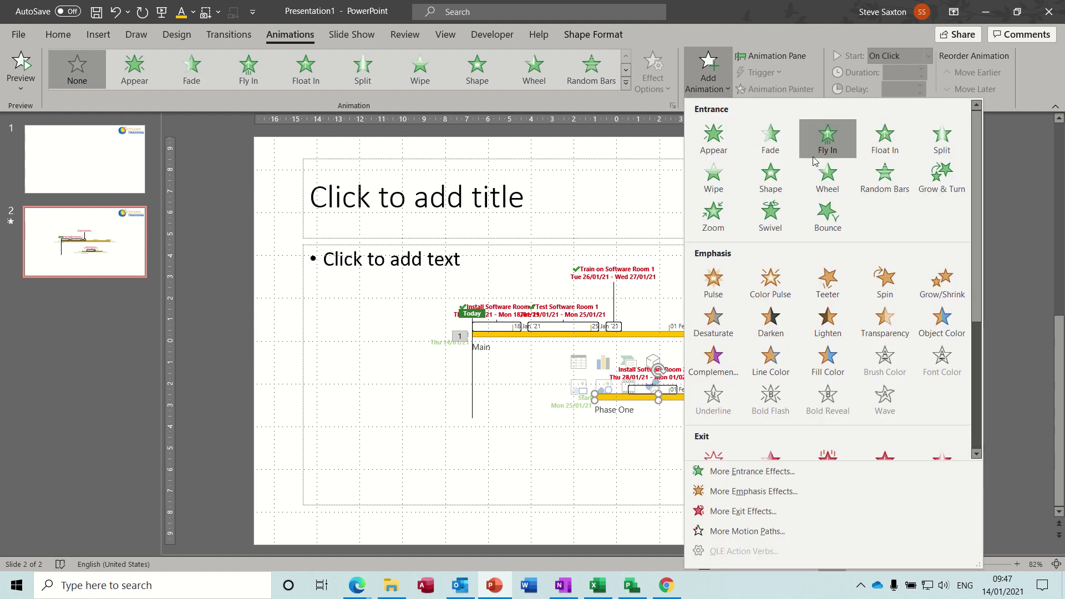
click(826, 142)
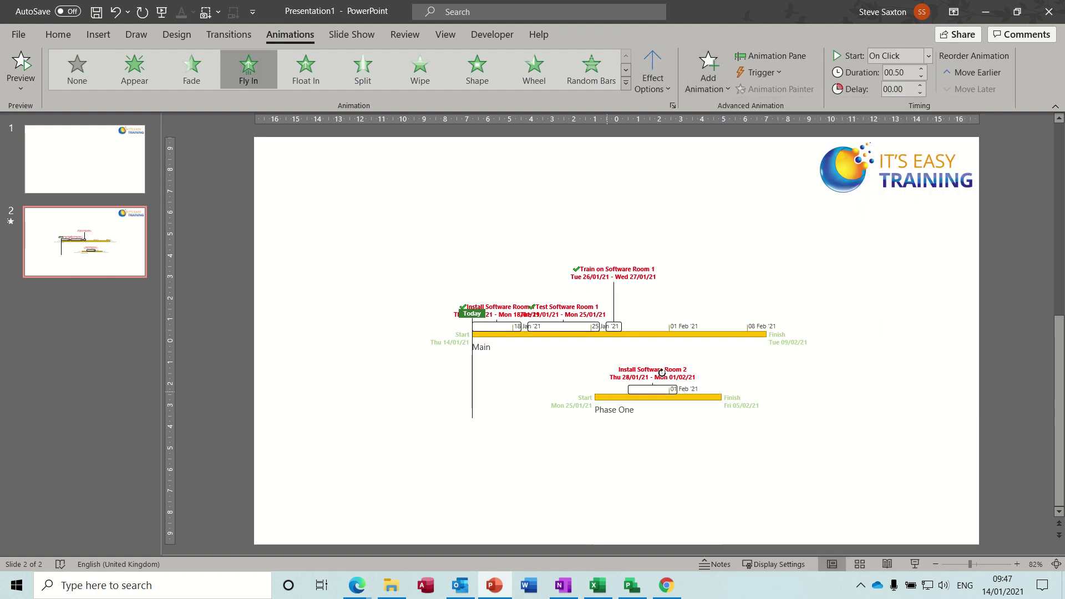
- Run the slide show to watch both bars fly in, then exit
click(915, 564)
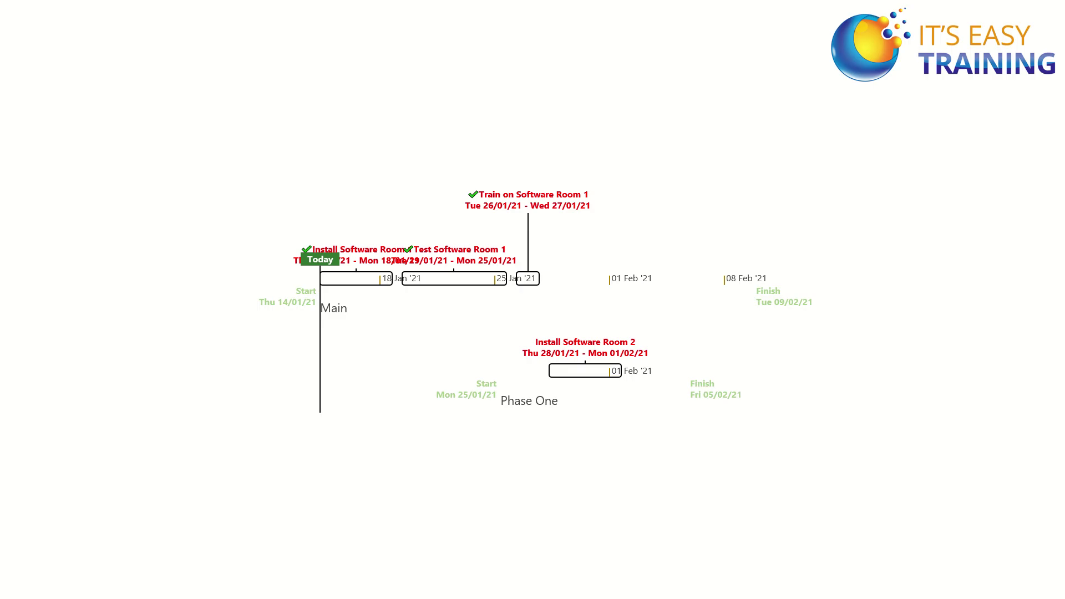
key(space)
key(space)
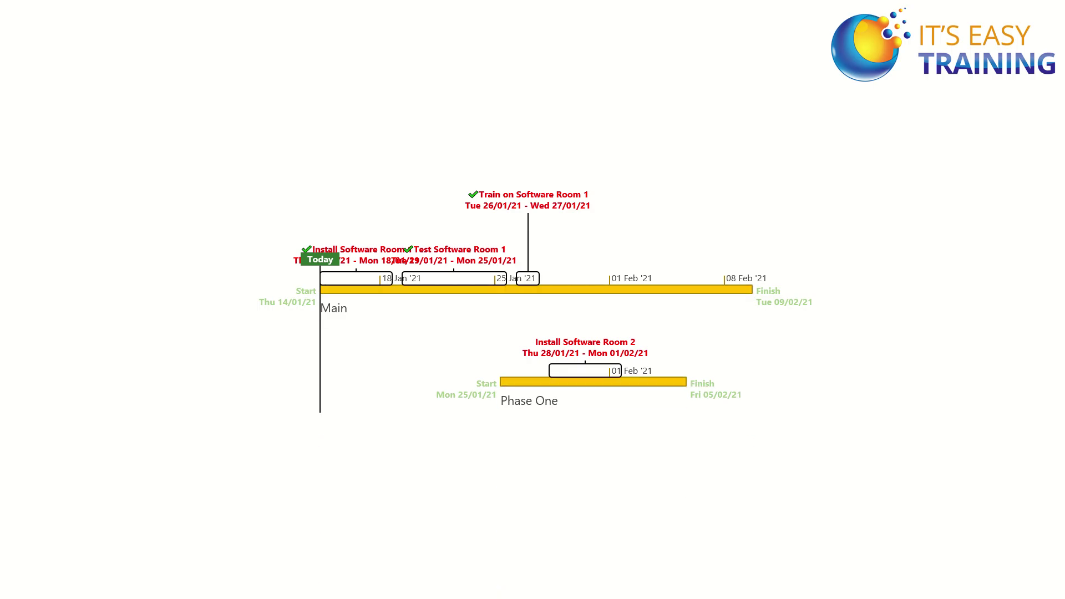
key(Escape)
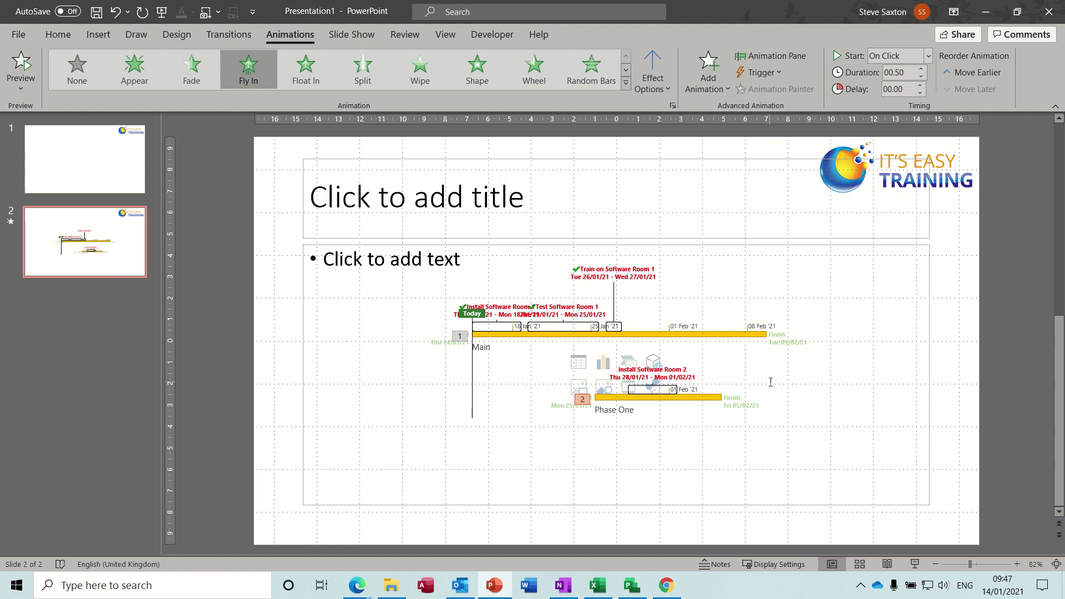
- In Project, hide the timeline pane above the Gantt chart and switch to the full Timeline view
click(632, 585)
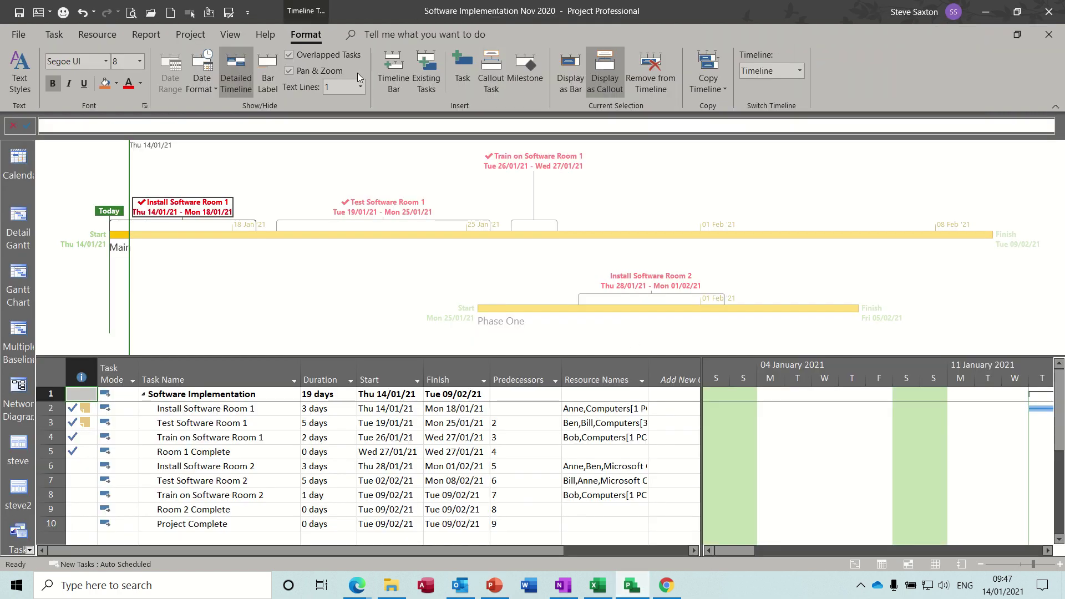
click(227, 37)
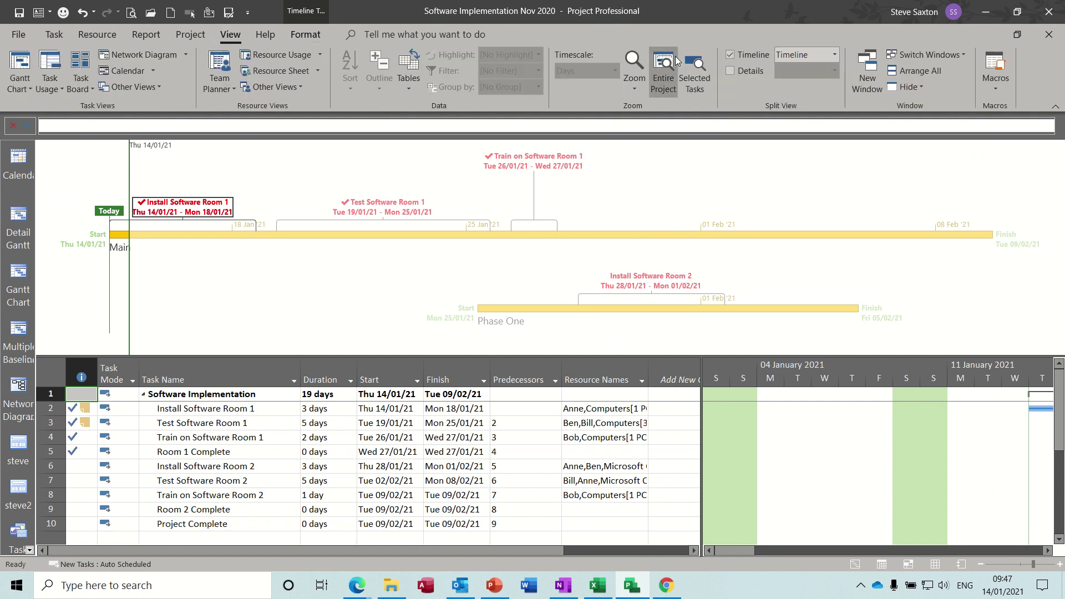
click(731, 55)
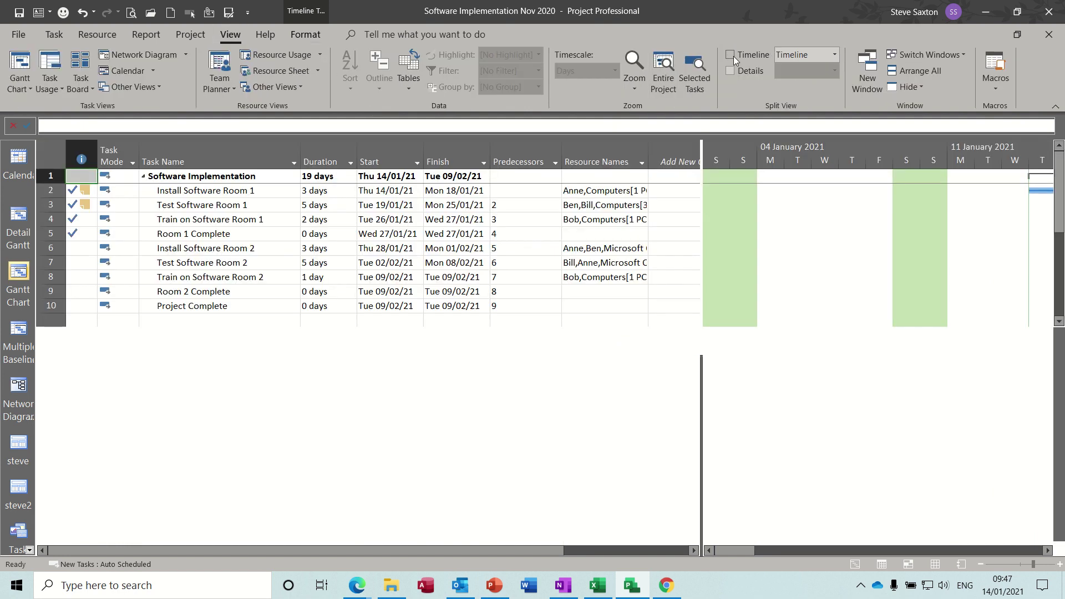
click(29, 549)
click(29, 549)
click(30, 549)
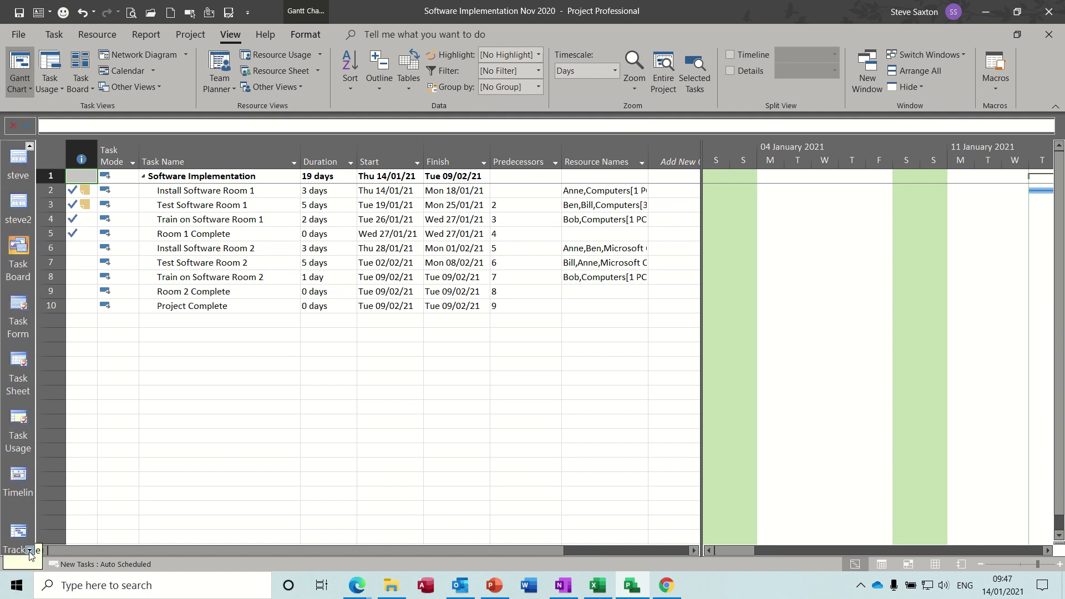
click(19, 482)
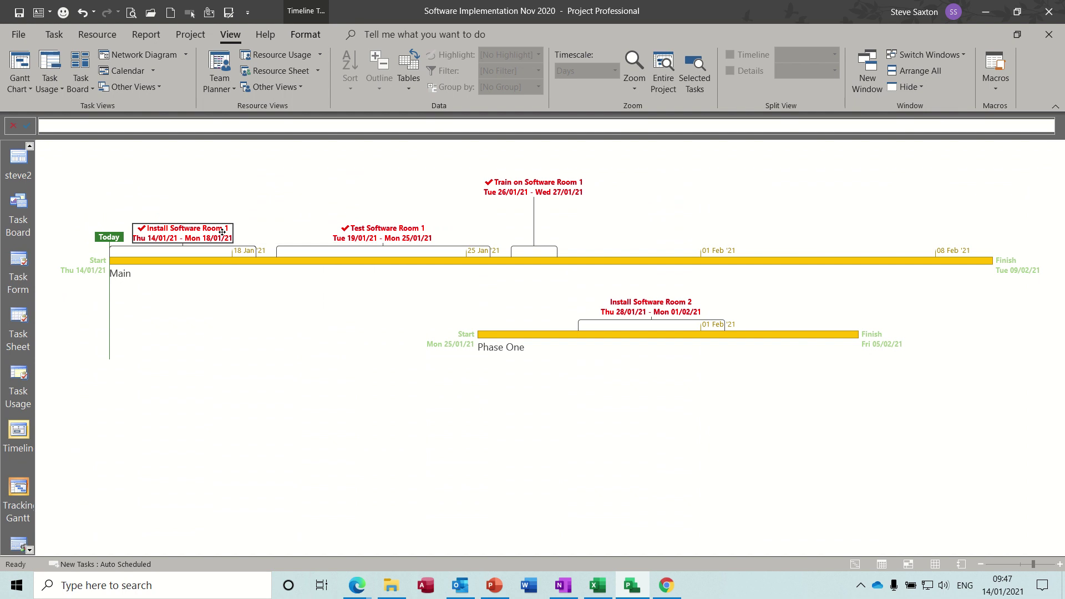
- Move Install Software Room 1 upper left, and Test Software Room 1 and Install Software Room 2 below their bars
drag(222, 231, 147, 193)
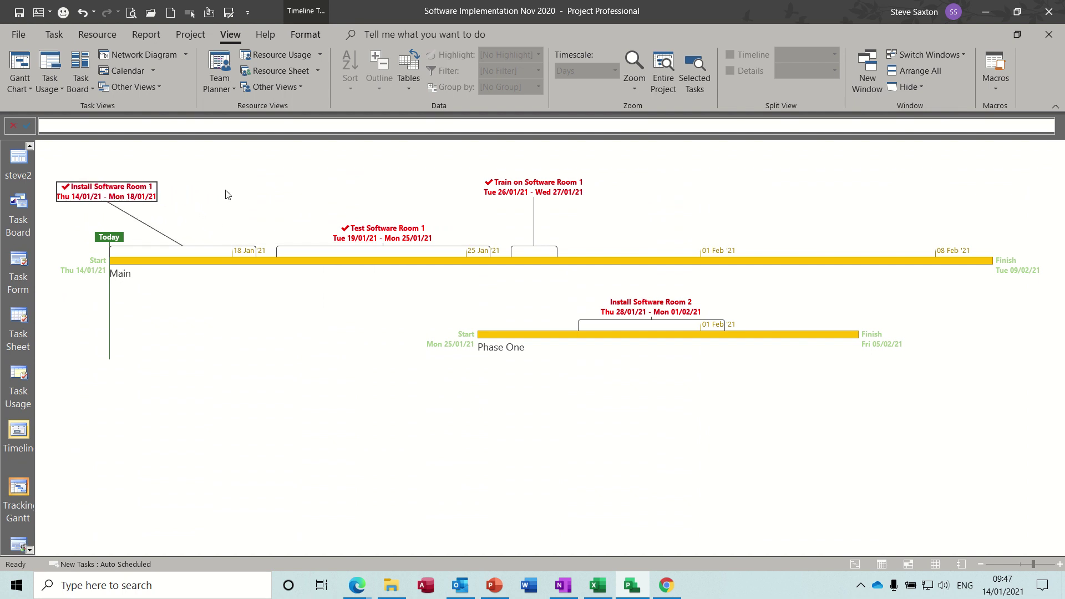
drag(378, 229, 358, 282)
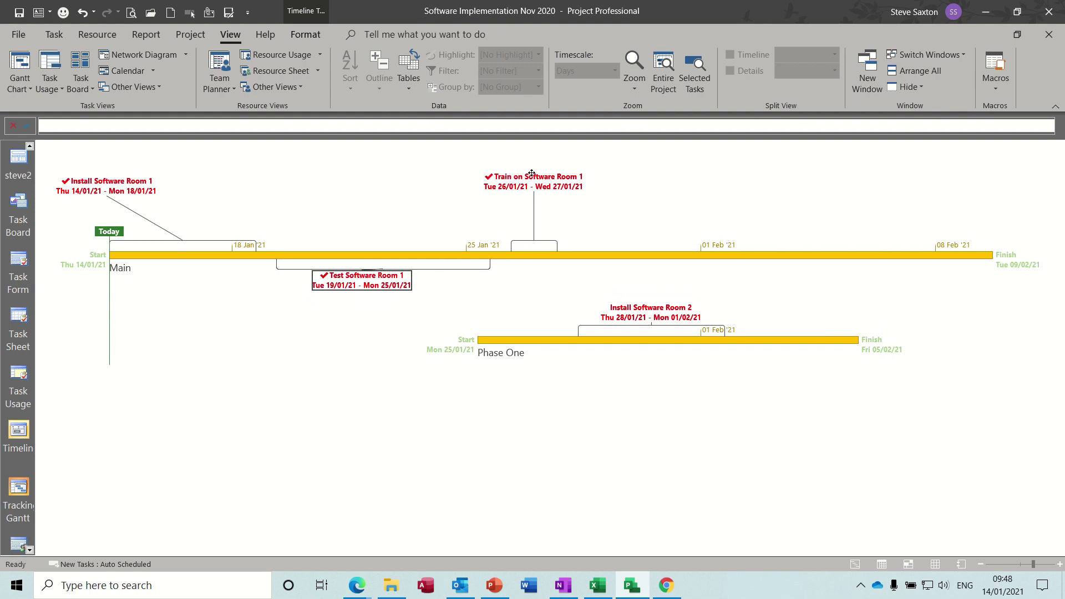
mouse_move(533, 177)
drag(645, 307, 644, 397)
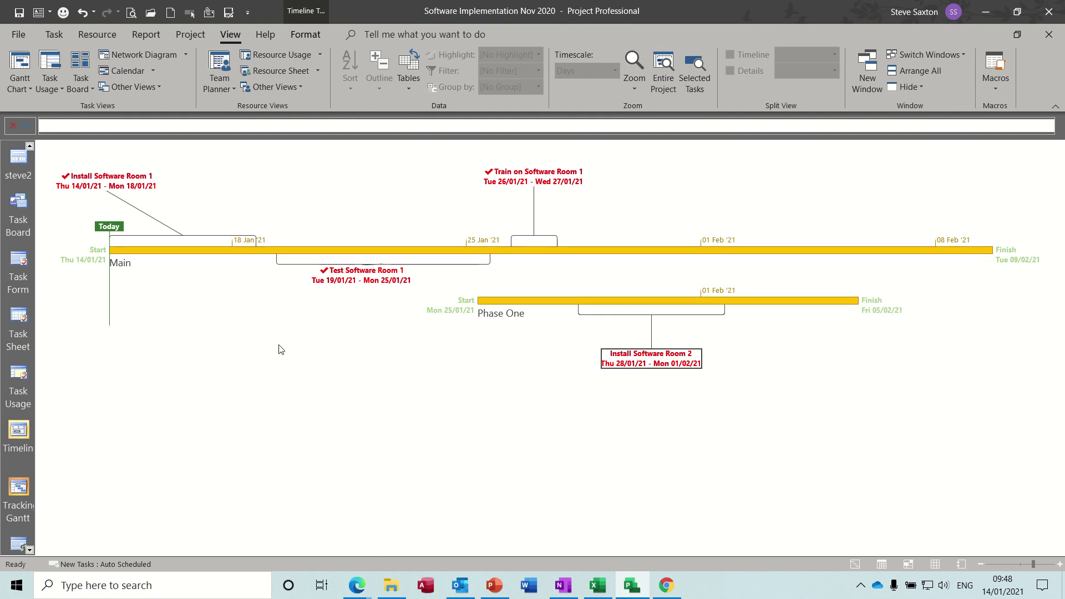